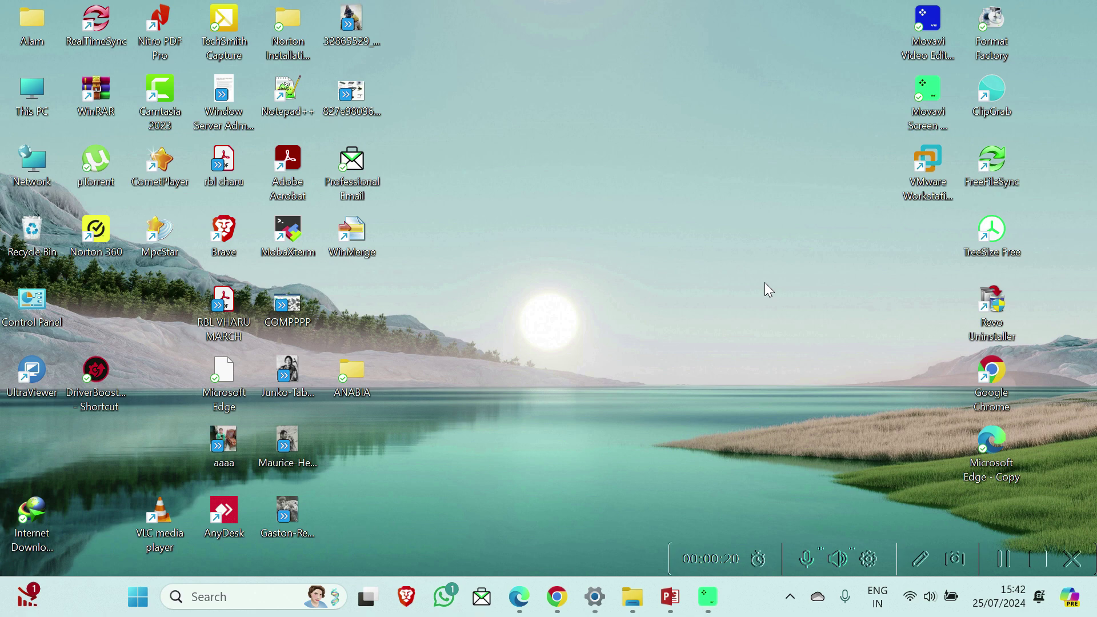
# Step: Check the Windows edition in the system's About specifications, highlight it, and minimize the settings window
pyautogui.click(138, 598)
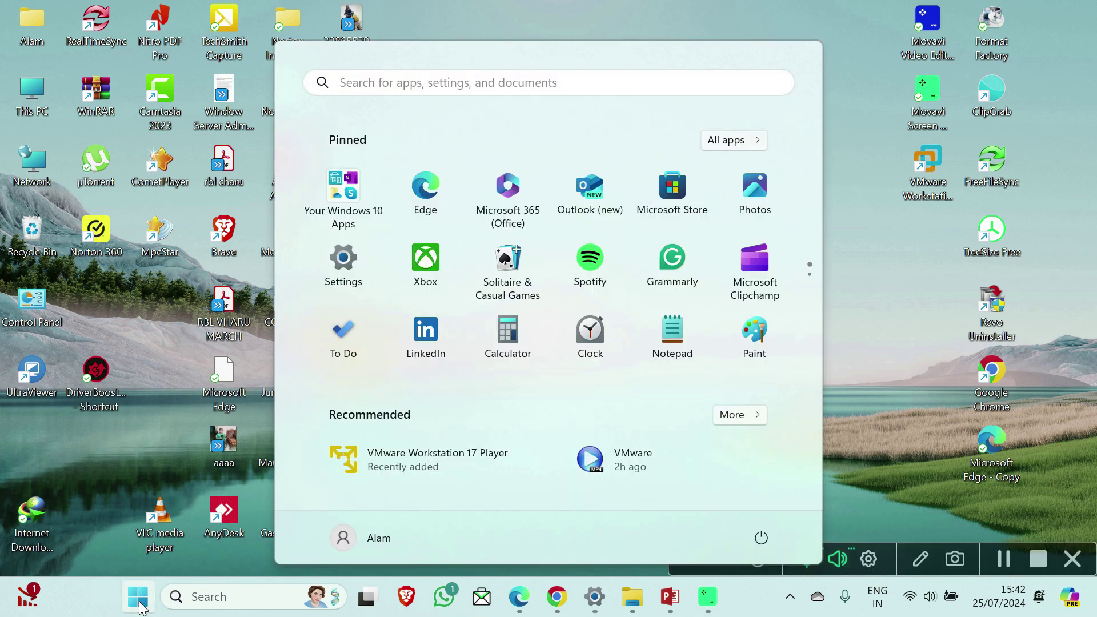
pyautogui.click(343, 262)
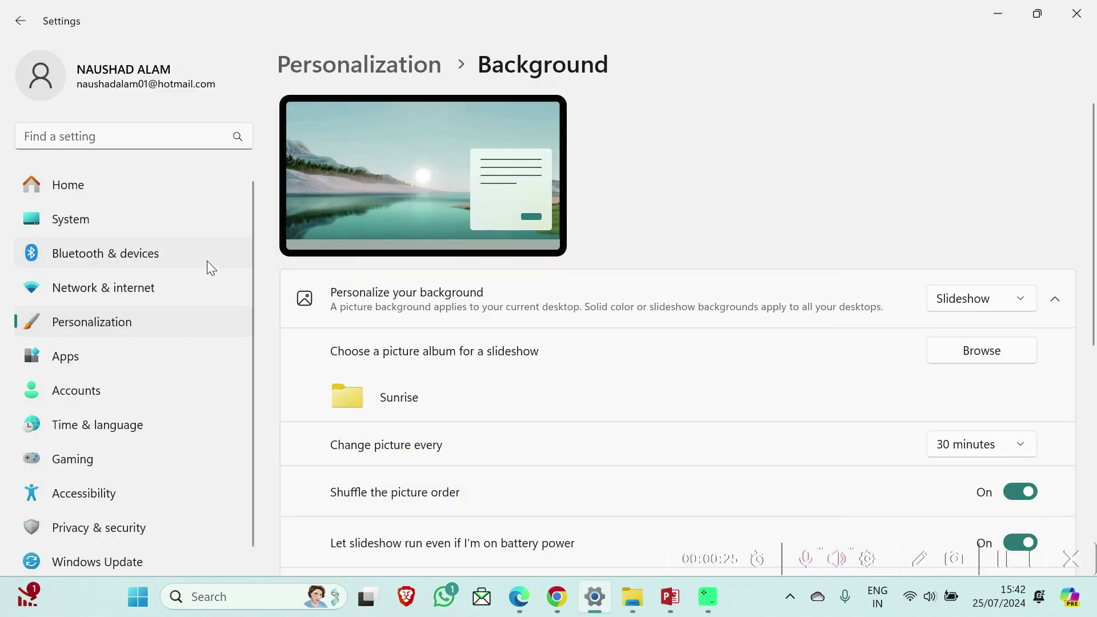
pyautogui.click(67, 207)
pyautogui.scroll(-10, 656, 368)
pyautogui.click(401, 517)
pyautogui.scroll(-3, 579, 339)
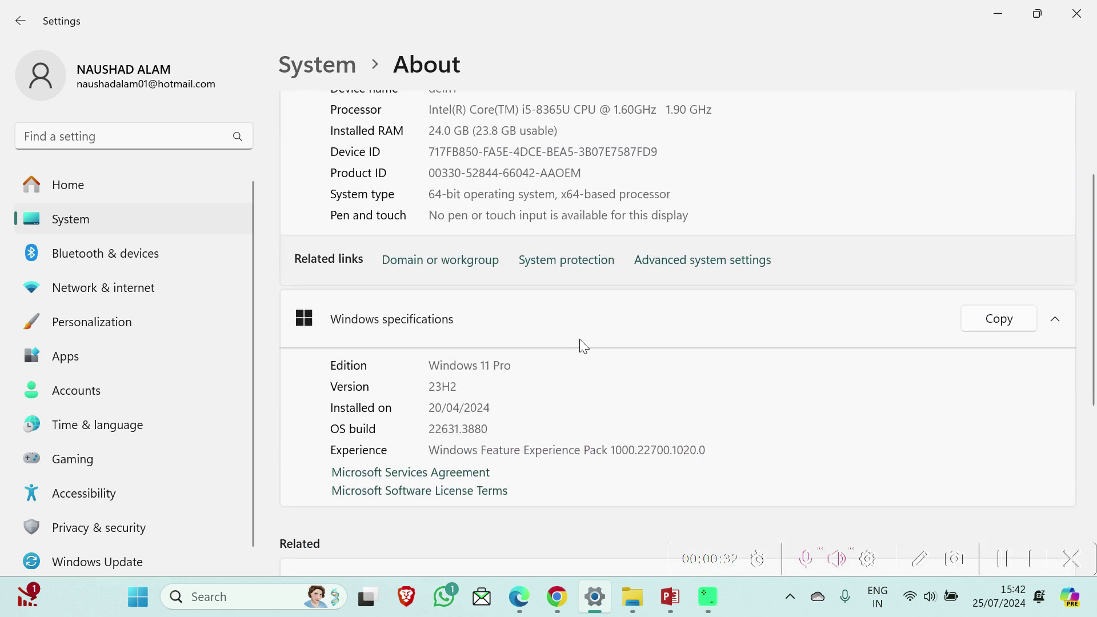
pyautogui.moveTo(512, 370); pyautogui.dragTo(427, 367)
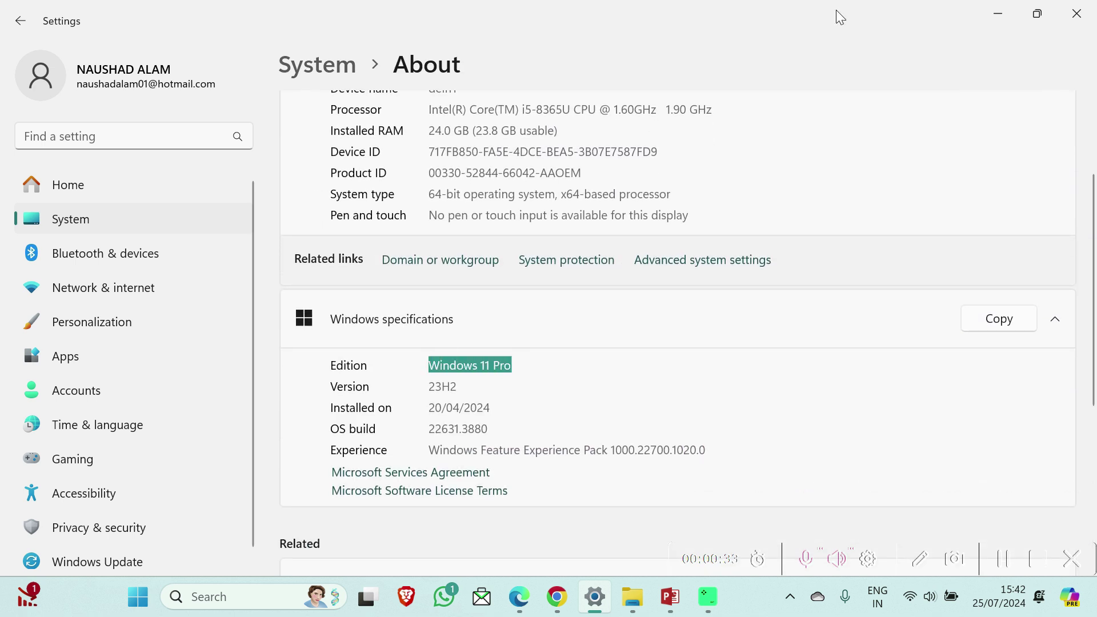
pyautogui.click(998, 15)
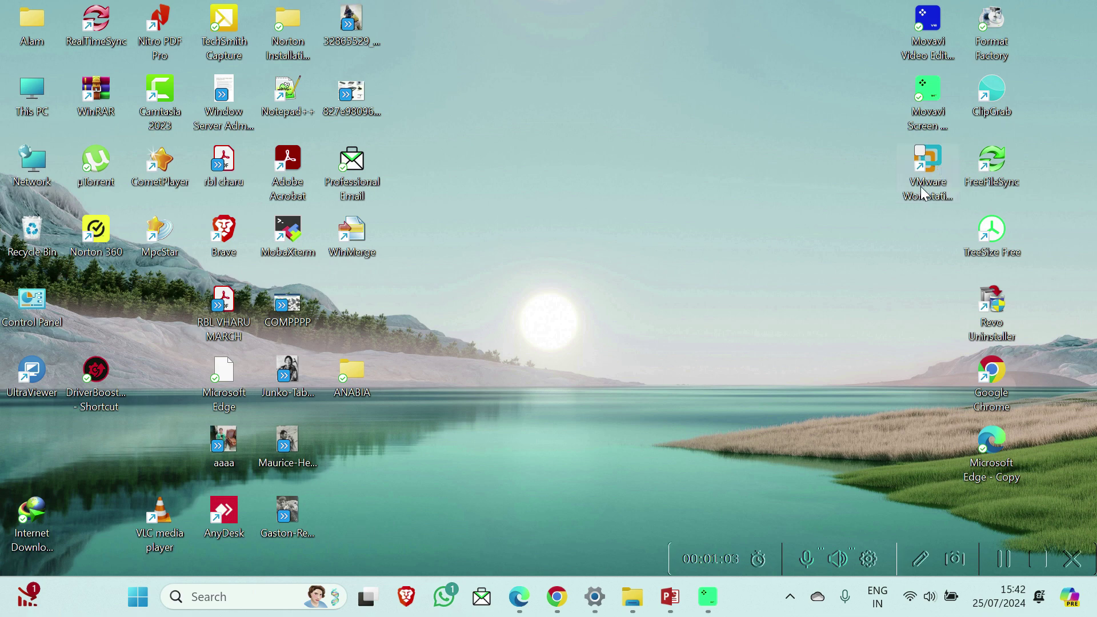
# Step: Launch VMware Workstation Pro with the 30-day trial of version 17 and maximize its window
pyautogui.click(926, 171)
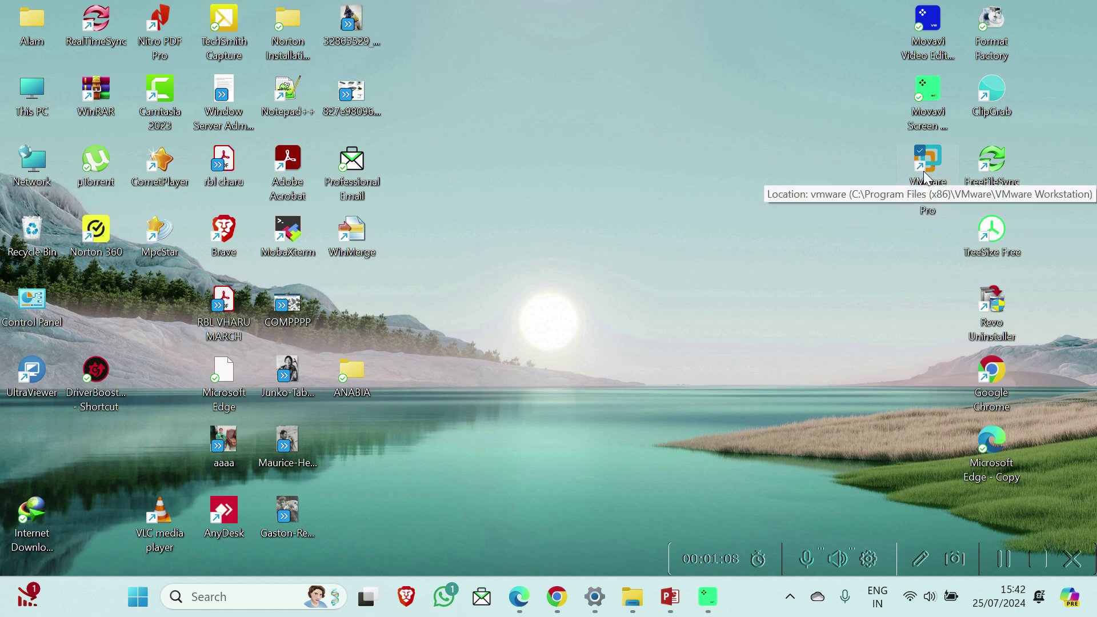
pyautogui.doubleClick(923, 172)
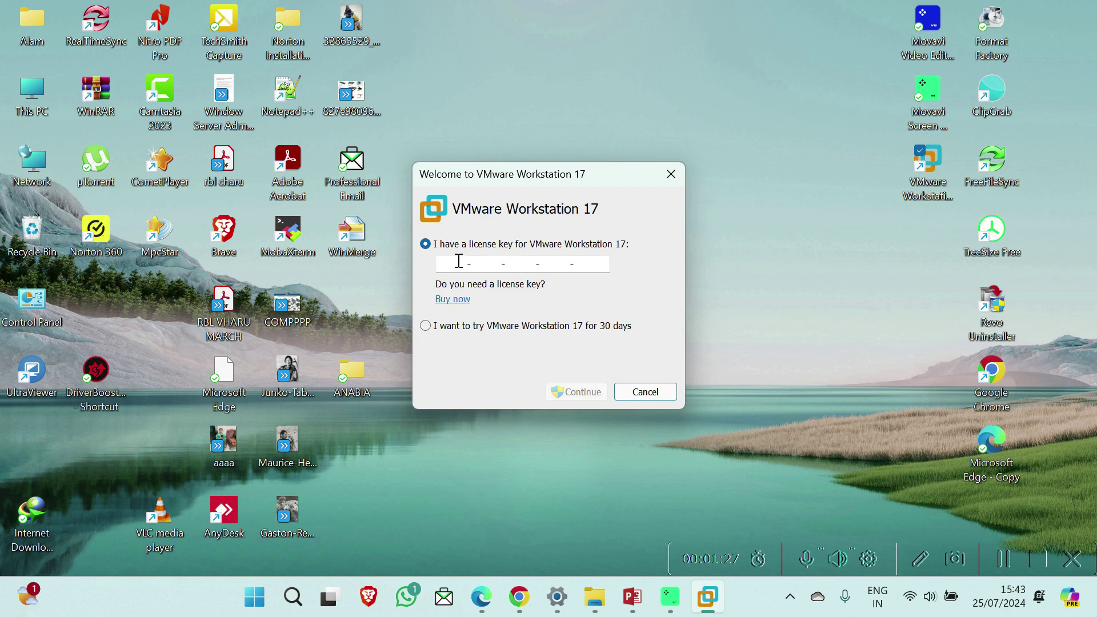
pyautogui.click(430, 326)
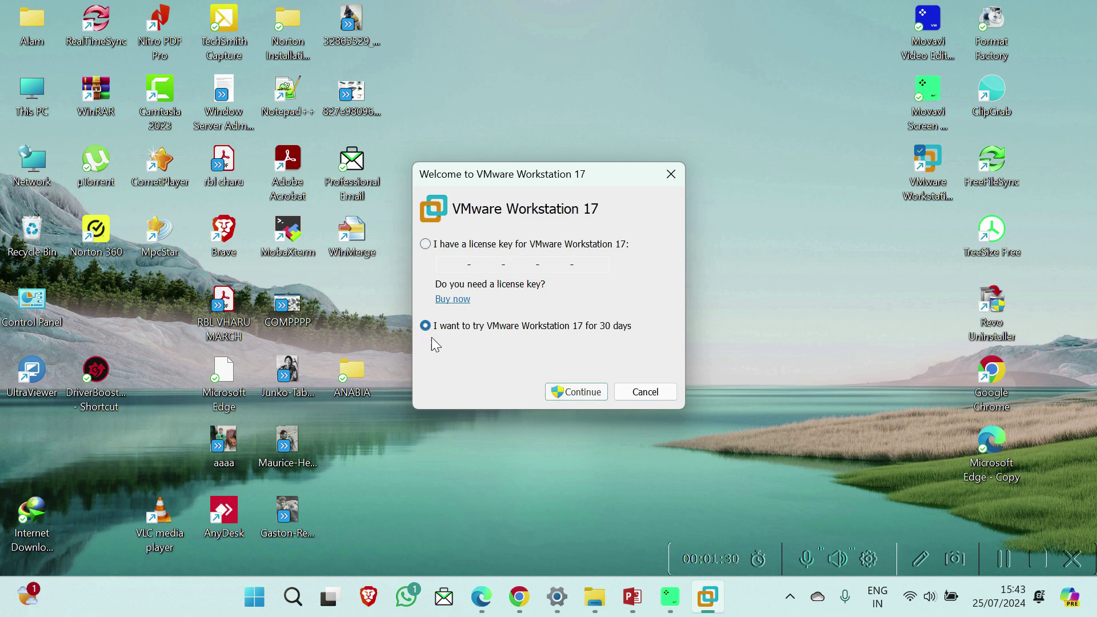
pyautogui.click(569, 394)
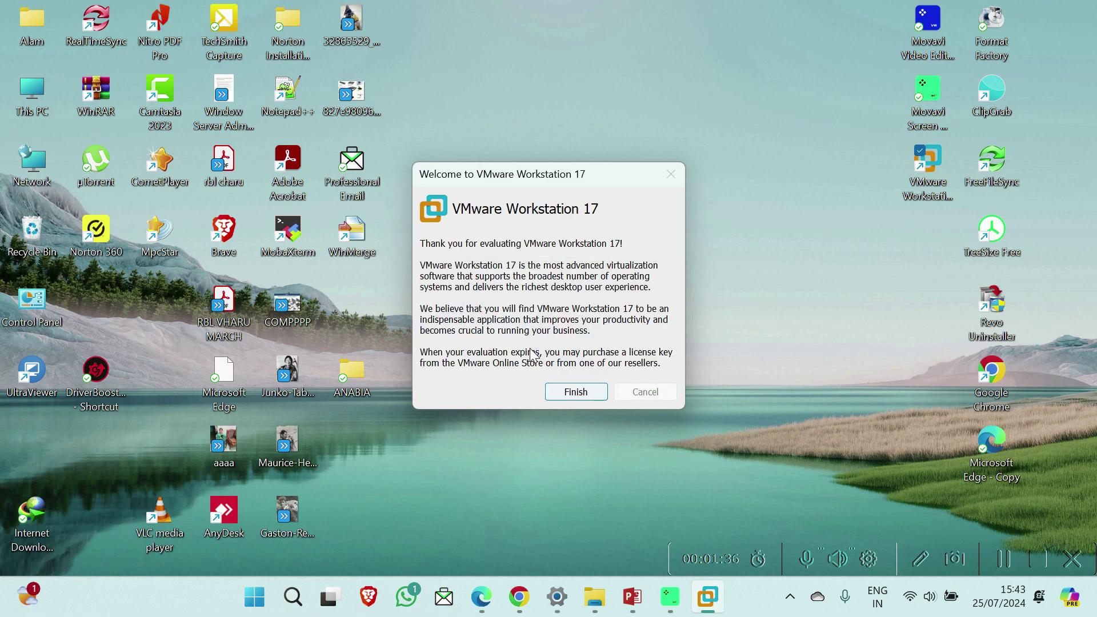
pyautogui.click(572, 392)
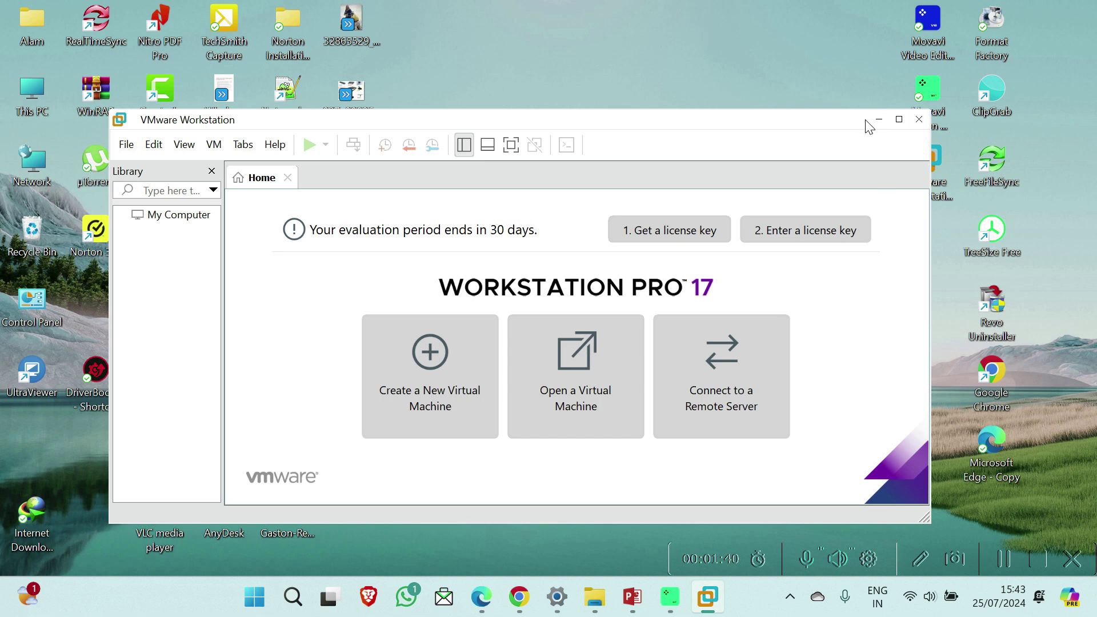
pyautogui.click(899, 120)
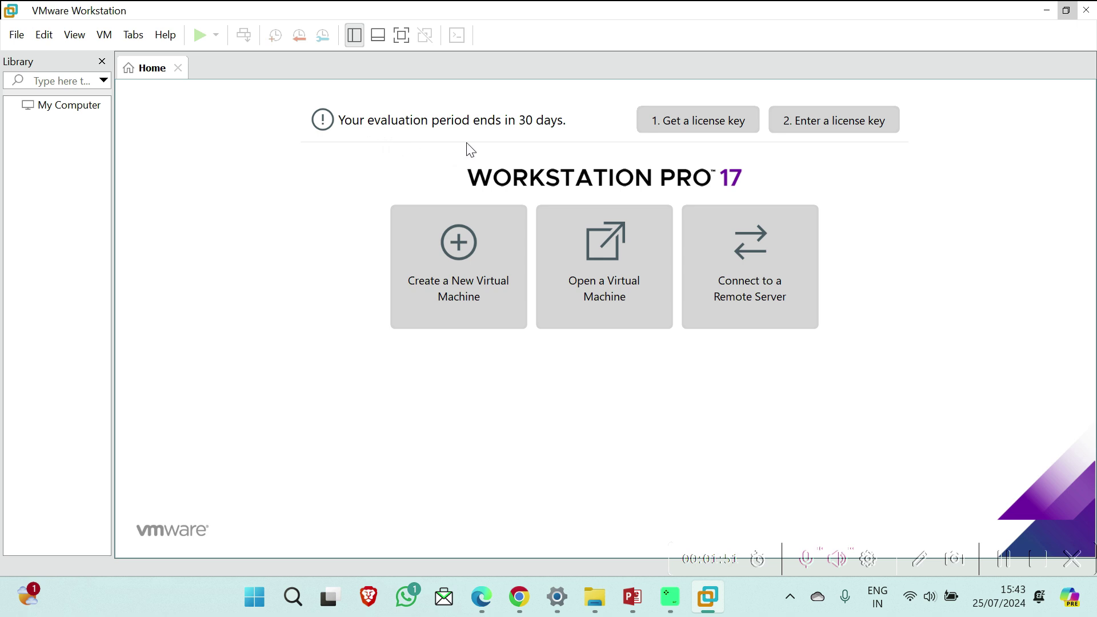
# Step: Open a second VMware Workstation window and restore both windows from full-screen size
pyautogui.click(13, 38)
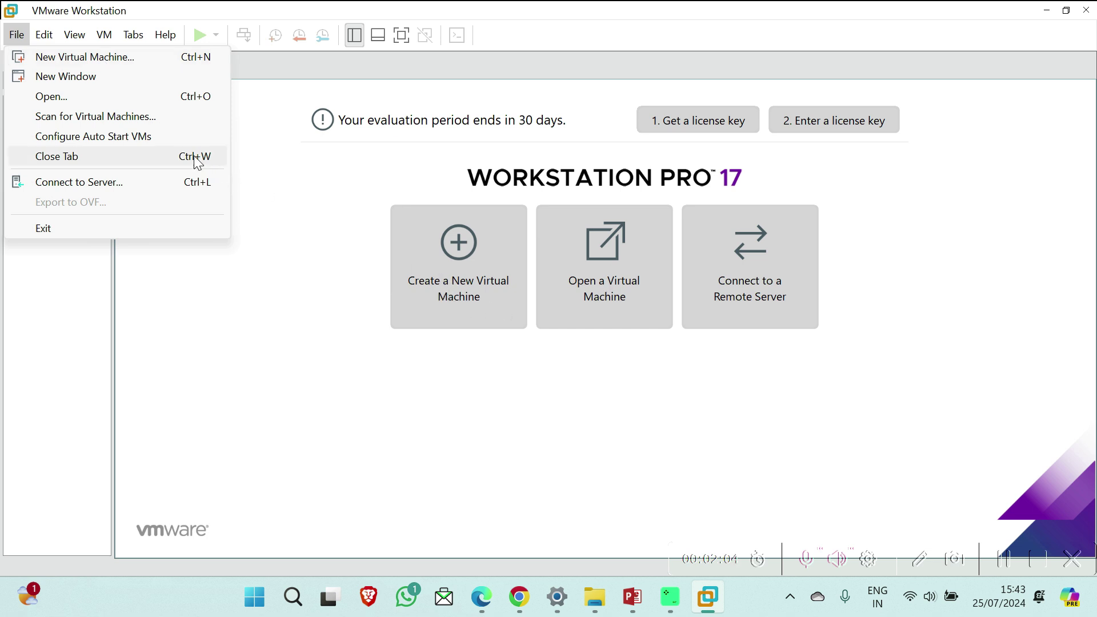
pyautogui.click(57, 77)
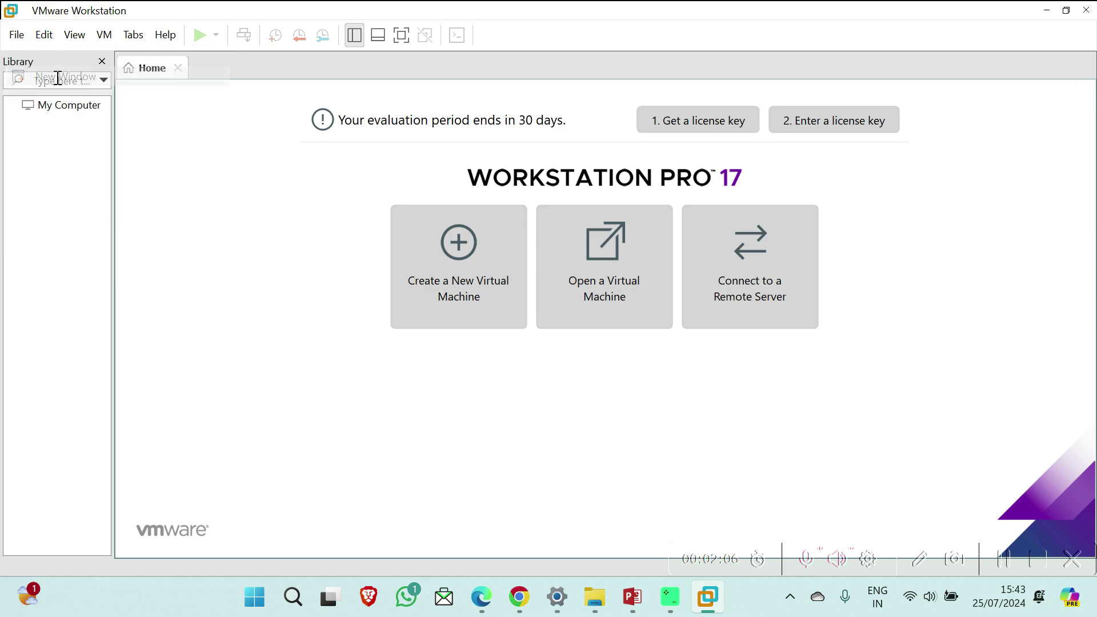
pyautogui.doubleClick(470, 20)
pyautogui.doubleClick(580, 119)
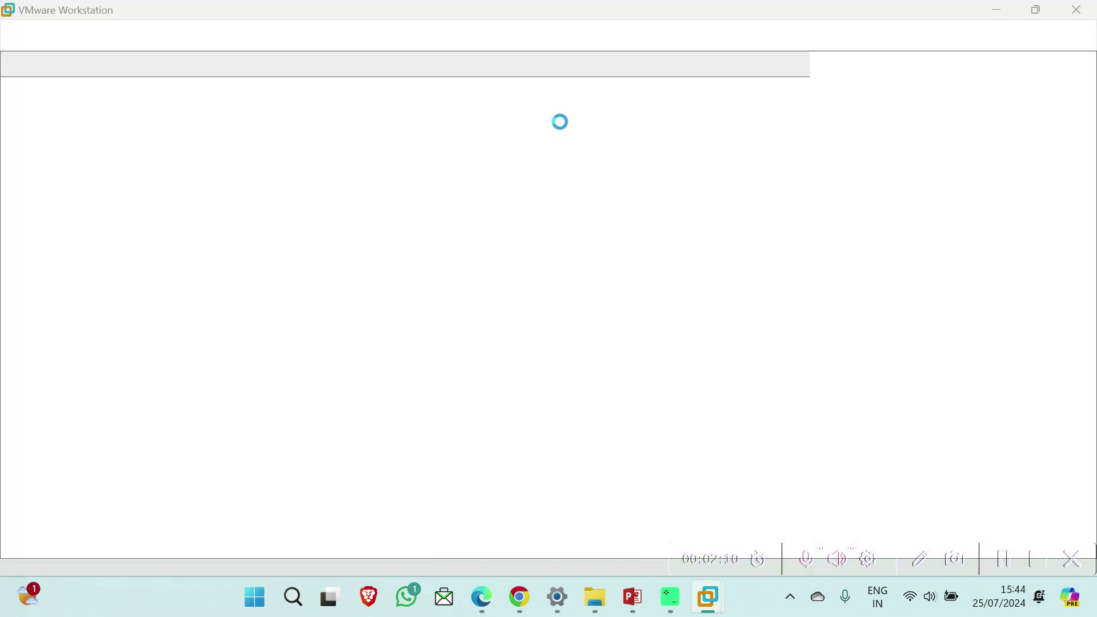
pyautogui.doubleClick(575, 12)
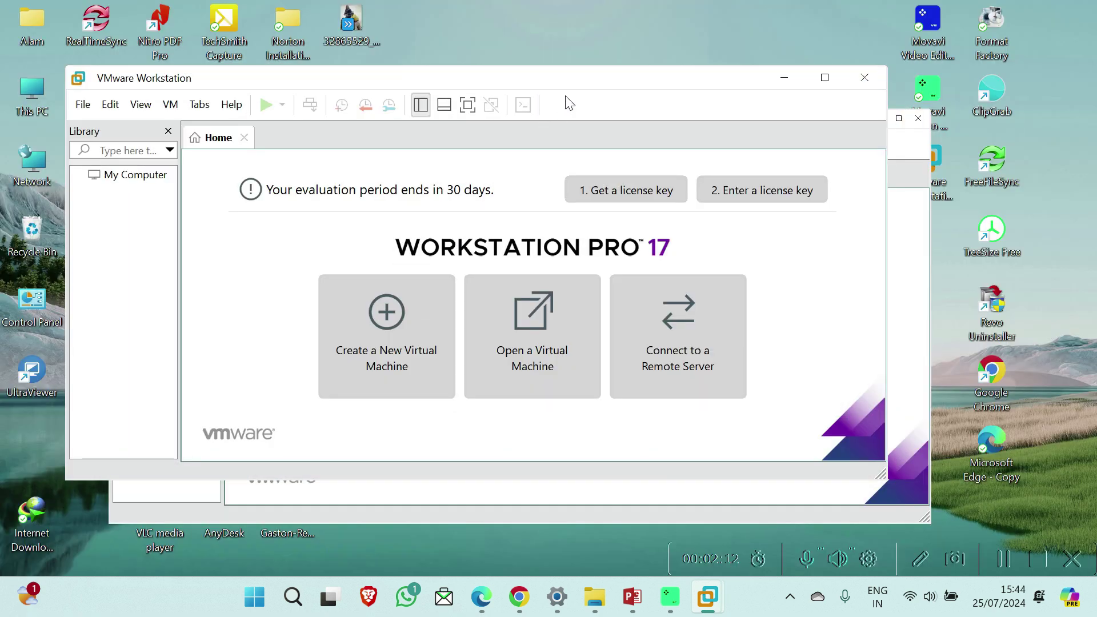
# Step: Move and narrow the two VMware Workstation windows so that both can be seen side by side
pyautogui.click(926, 275)
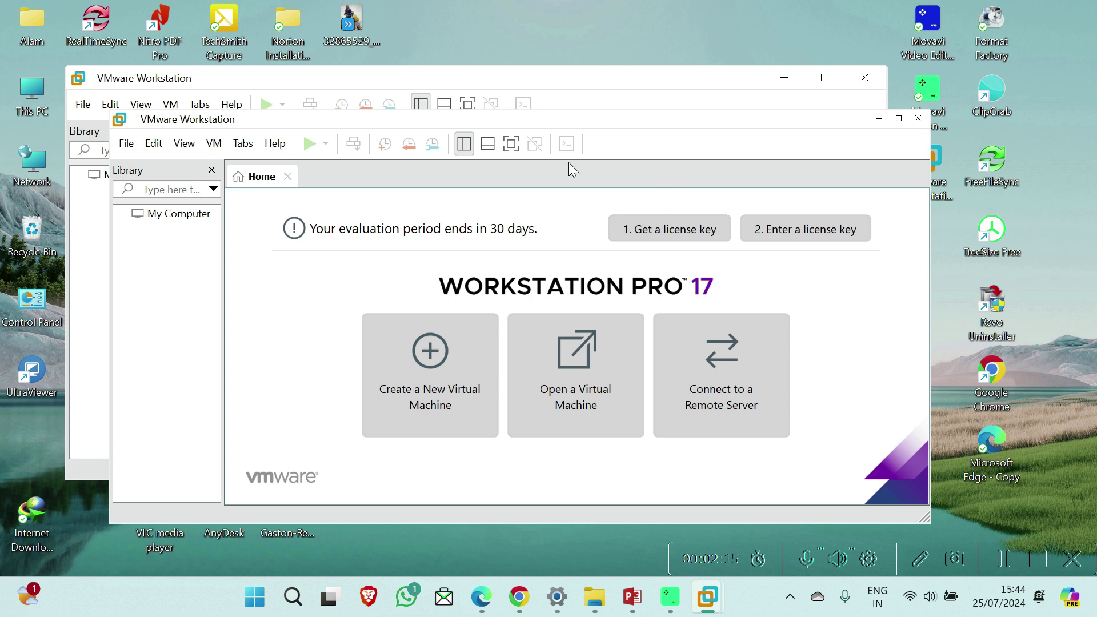
pyautogui.moveTo(485, 82); pyautogui.dragTo(425, 46)
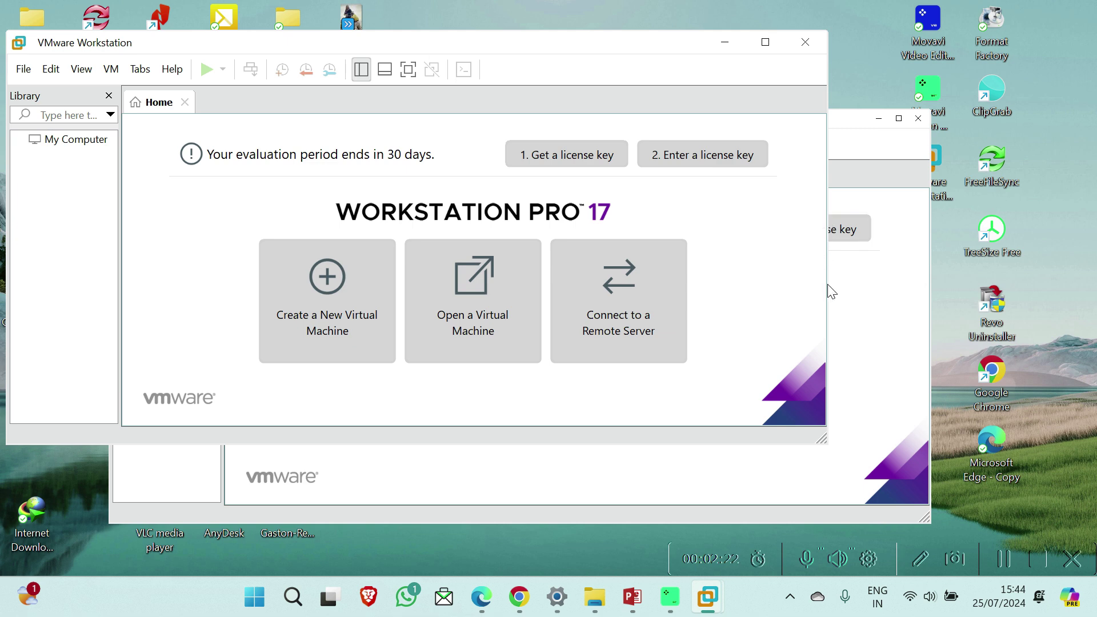
pyautogui.moveTo(827, 284); pyautogui.dragTo(615, 264)
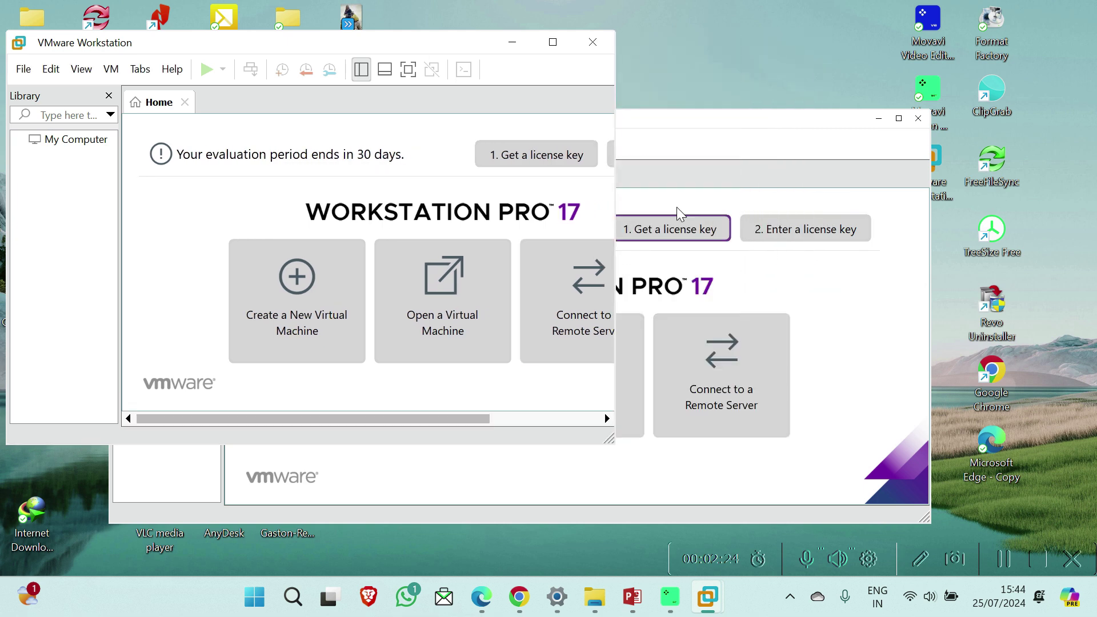
pyautogui.click(711, 119)
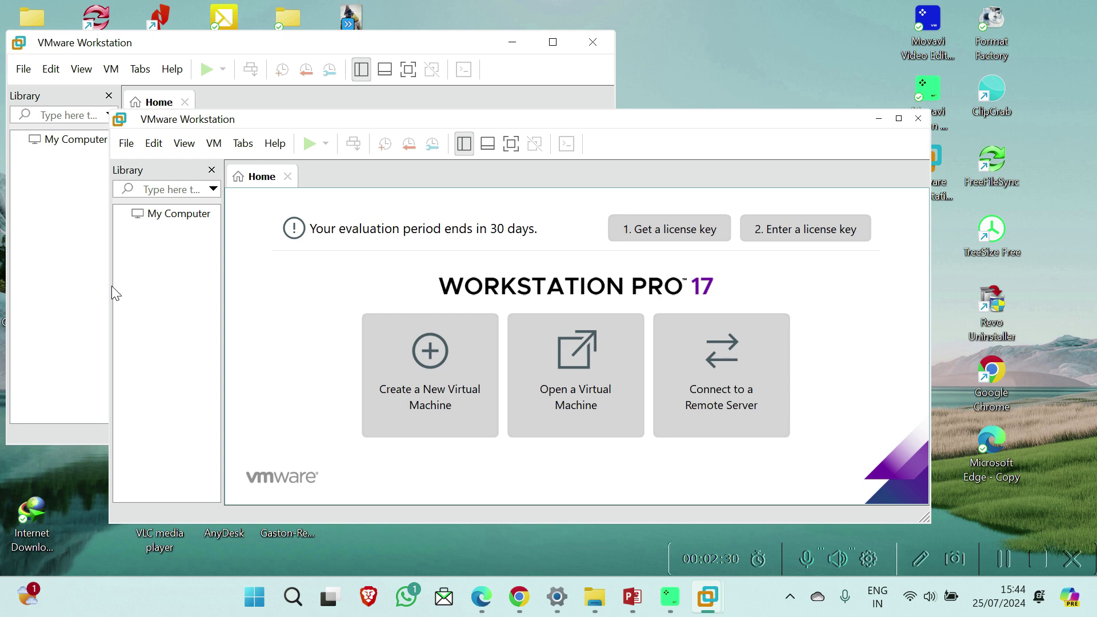
pyautogui.moveTo(109, 290); pyautogui.dragTo(453, 318)
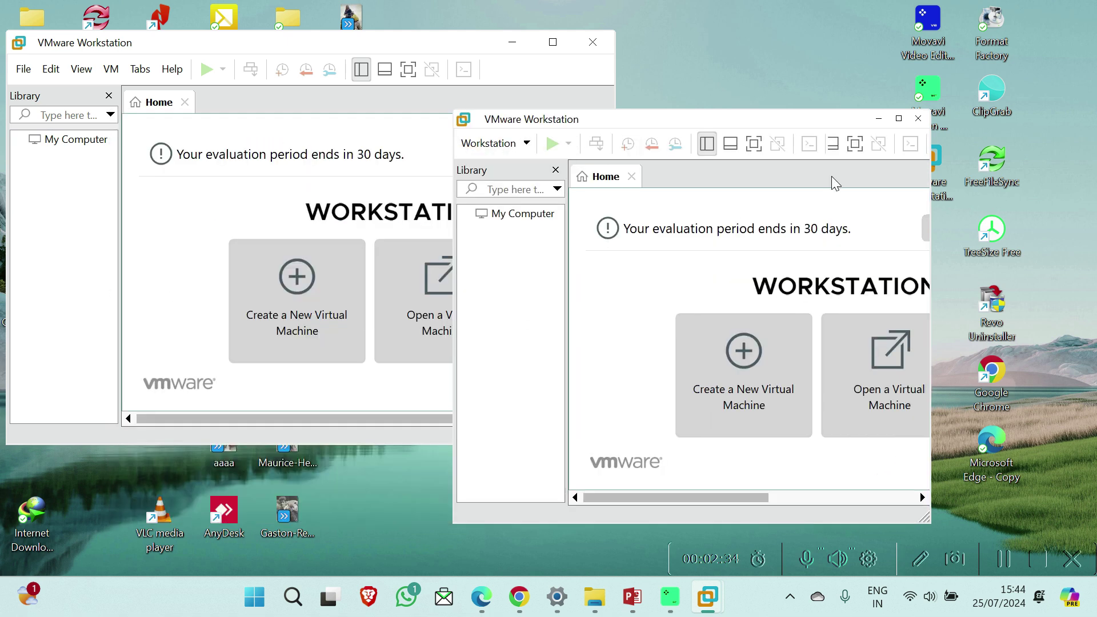
# Step: Close one of the two VMware Workstation windows and maximize the remaining one
pyautogui.click(918, 118)
pyautogui.click(553, 43)
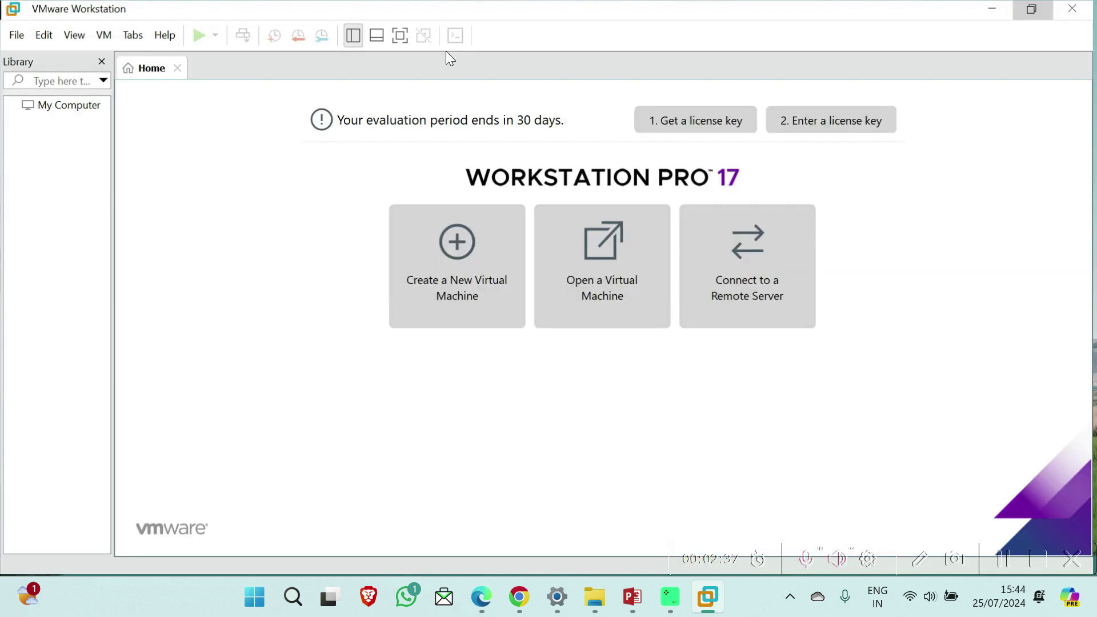
# Step: View the Scan for Virtual Machines wizard and cancel it without scanning
pyautogui.click(22, 35)
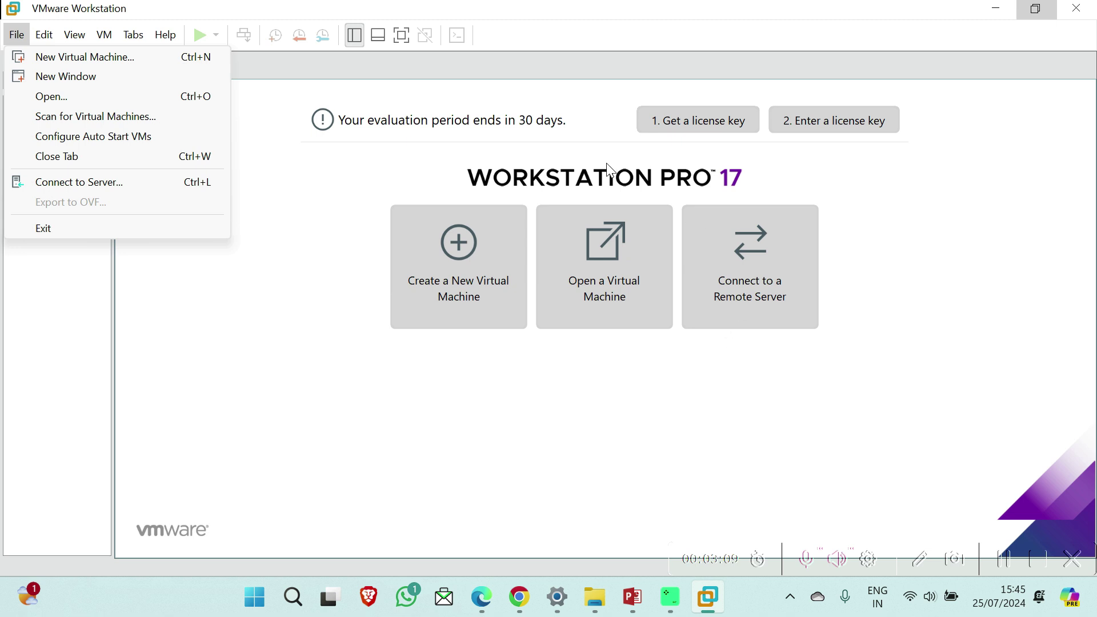
pyautogui.moveTo(19, 35)
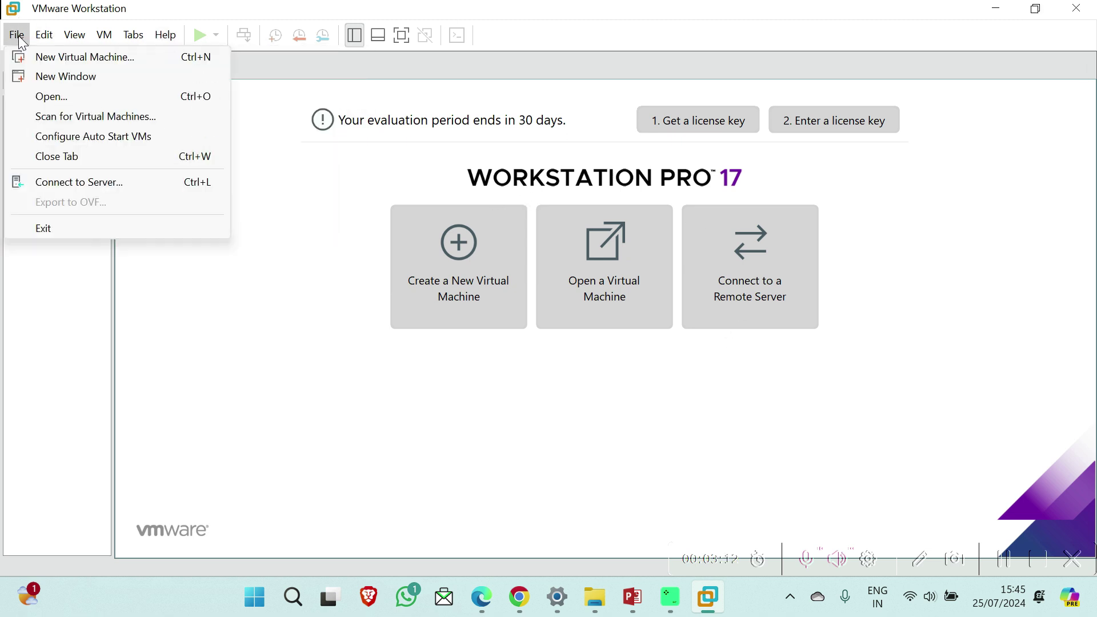
pyautogui.click(99, 120)
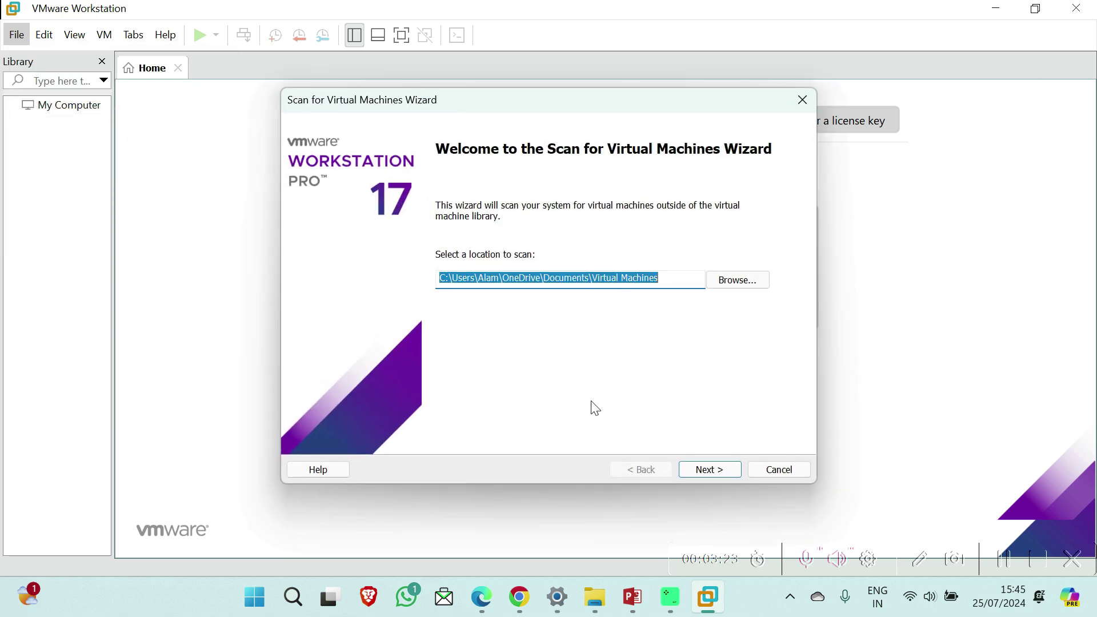
pyautogui.click(780, 469)
# Step: View the auto-start configuration for virtual machines and dismiss it without changes
pyautogui.click(24, 36)
pyautogui.click(75, 143)
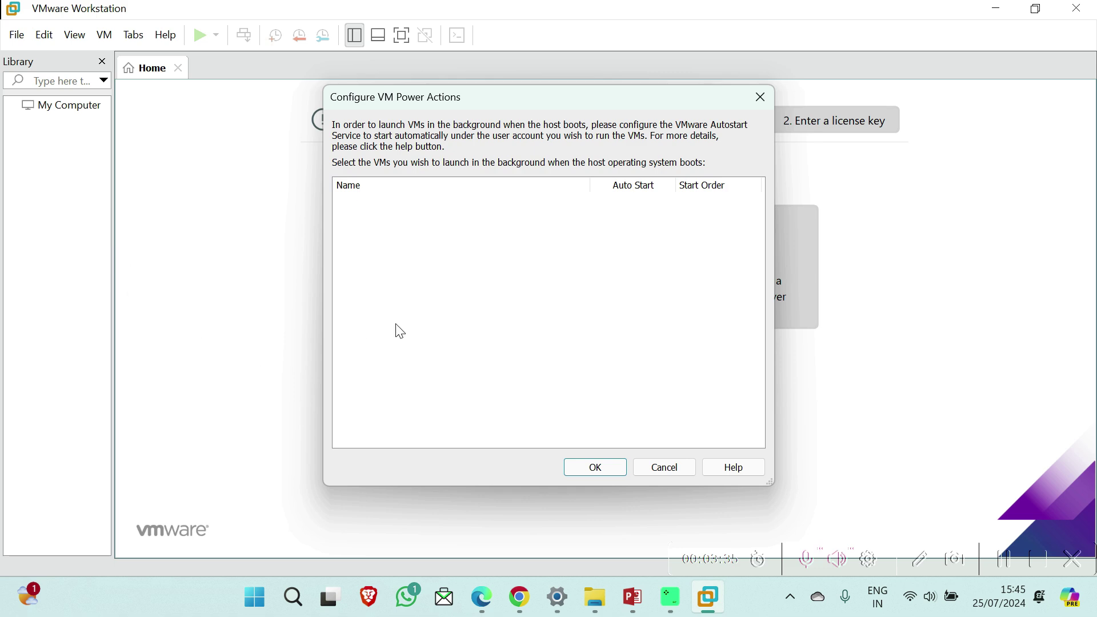
pyautogui.click(670, 472)
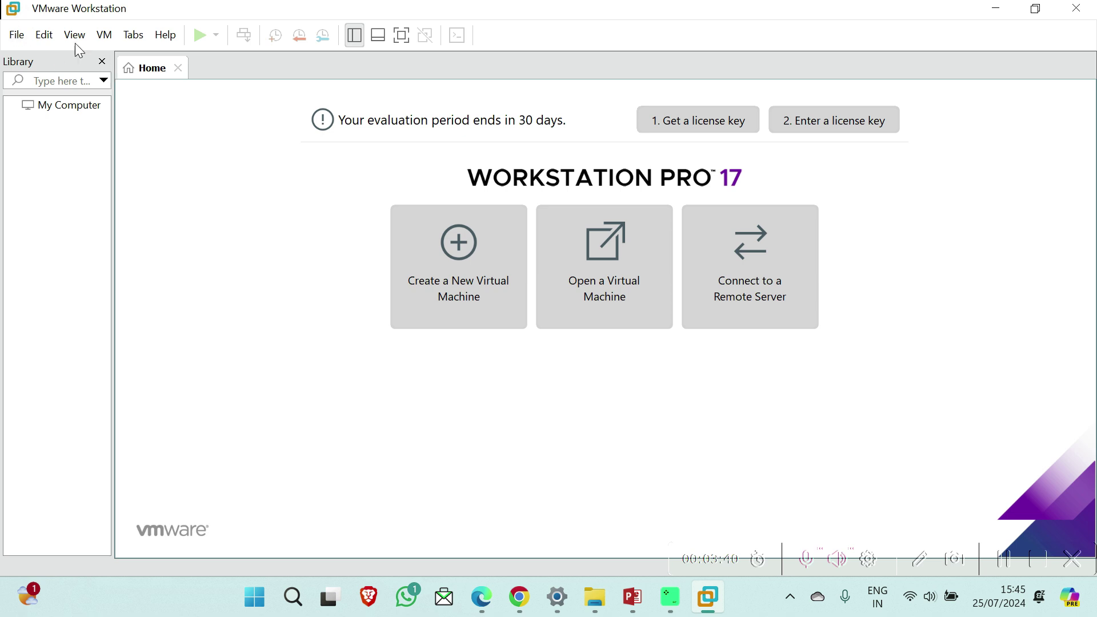
# Step: Look over the server name, user name and password fields for connecting to a remote server, and cancel the connection
pyautogui.click(17, 36)
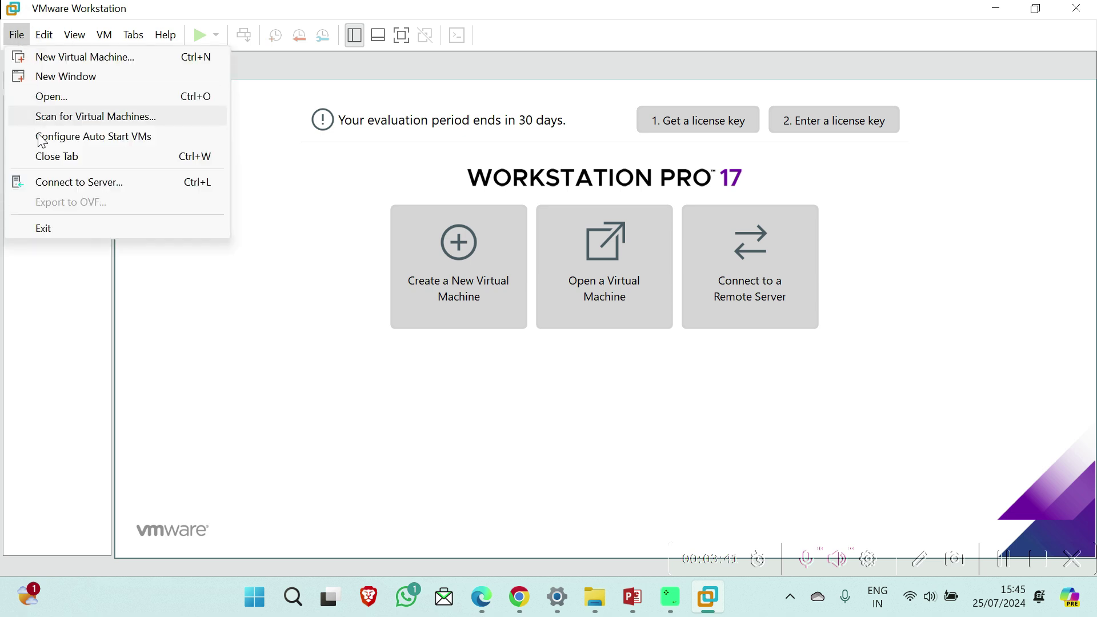
pyautogui.click(79, 184)
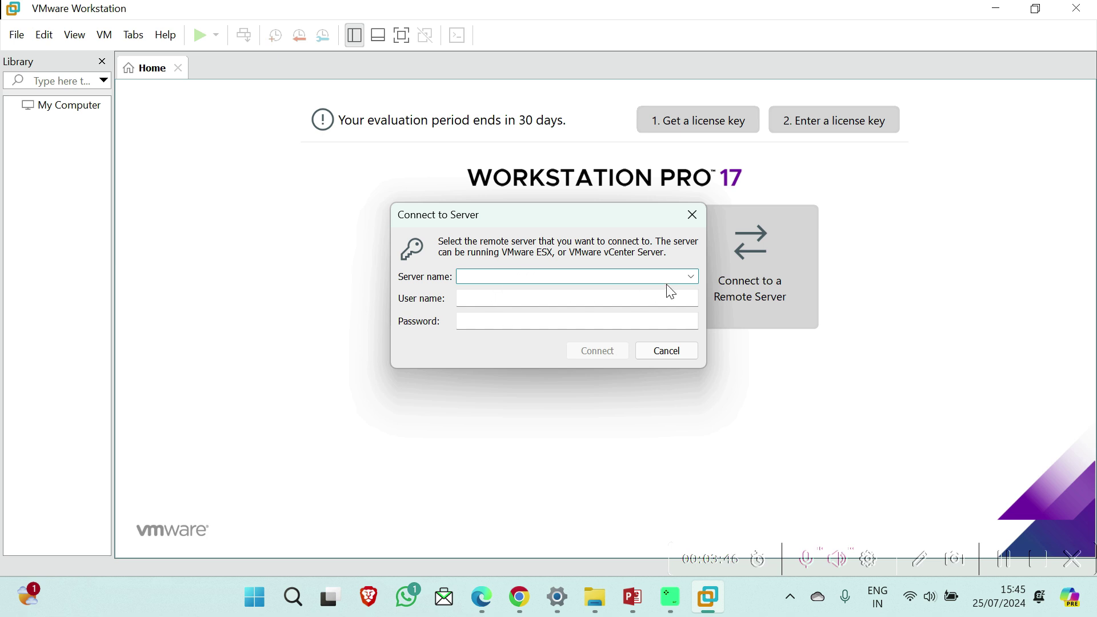
pyautogui.click(693, 277)
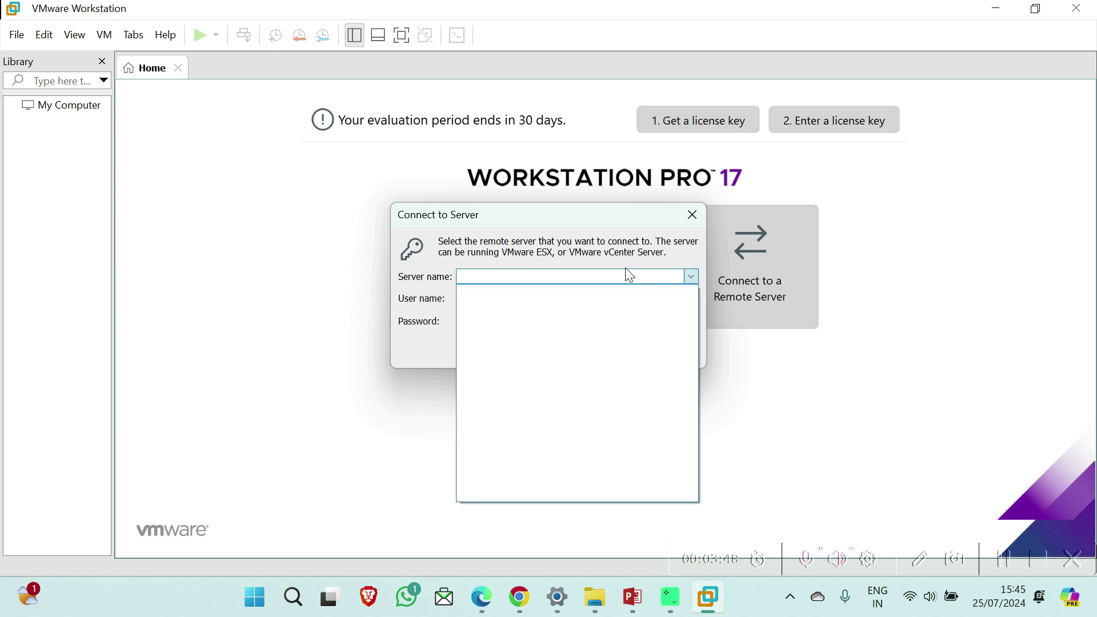
pyautogui.click(607, 275)
pyautogui.click(487, 292)
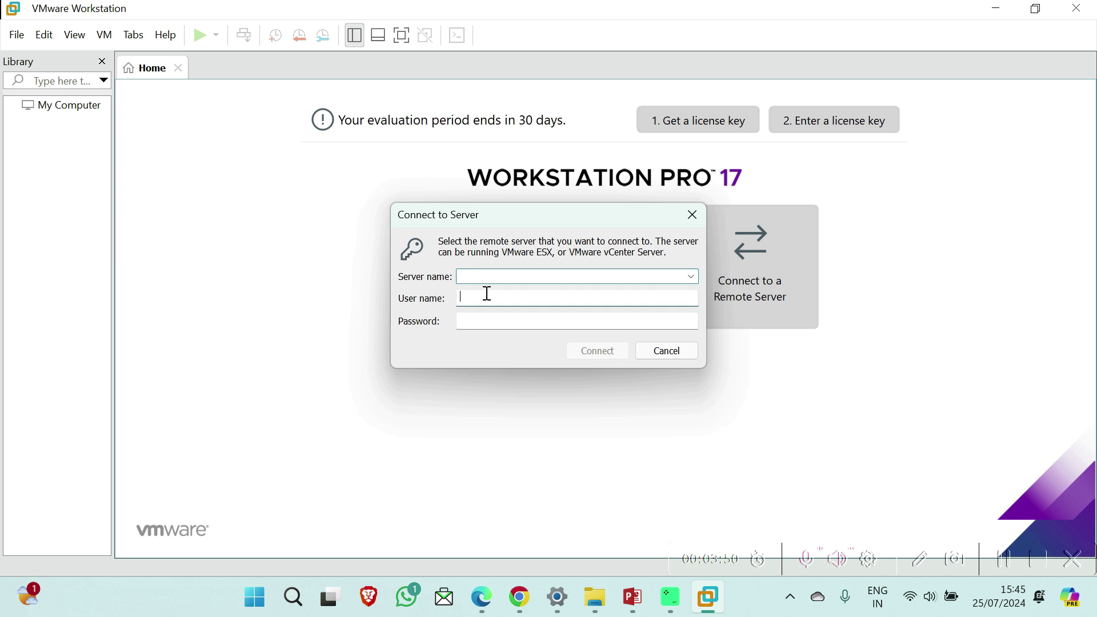
pyautogui.click(672, 356)
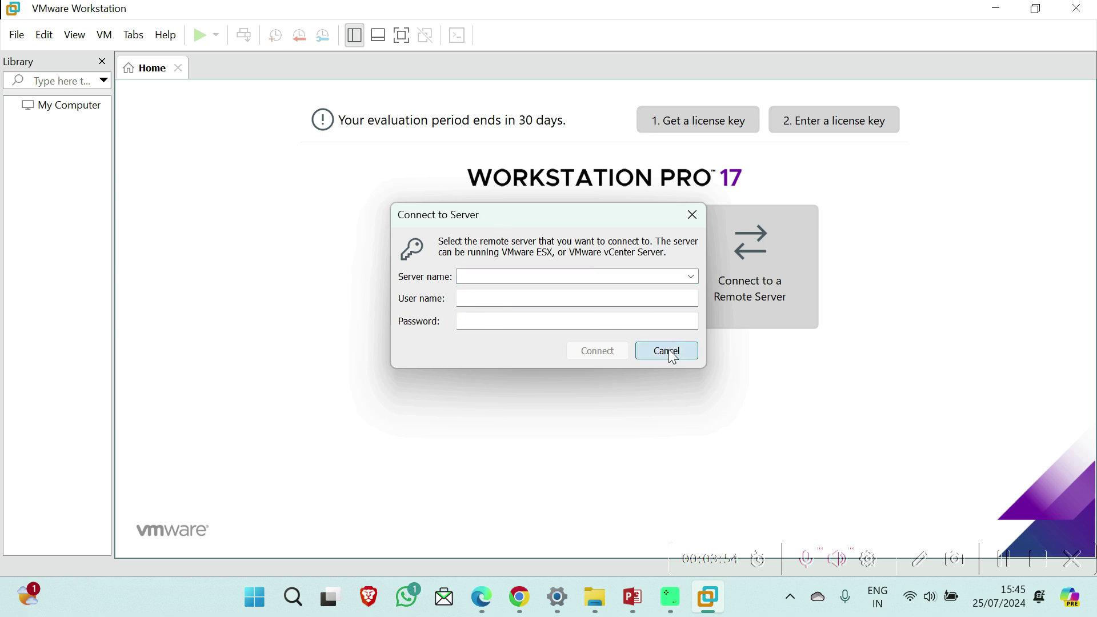
pyautogui.click(51, 36)
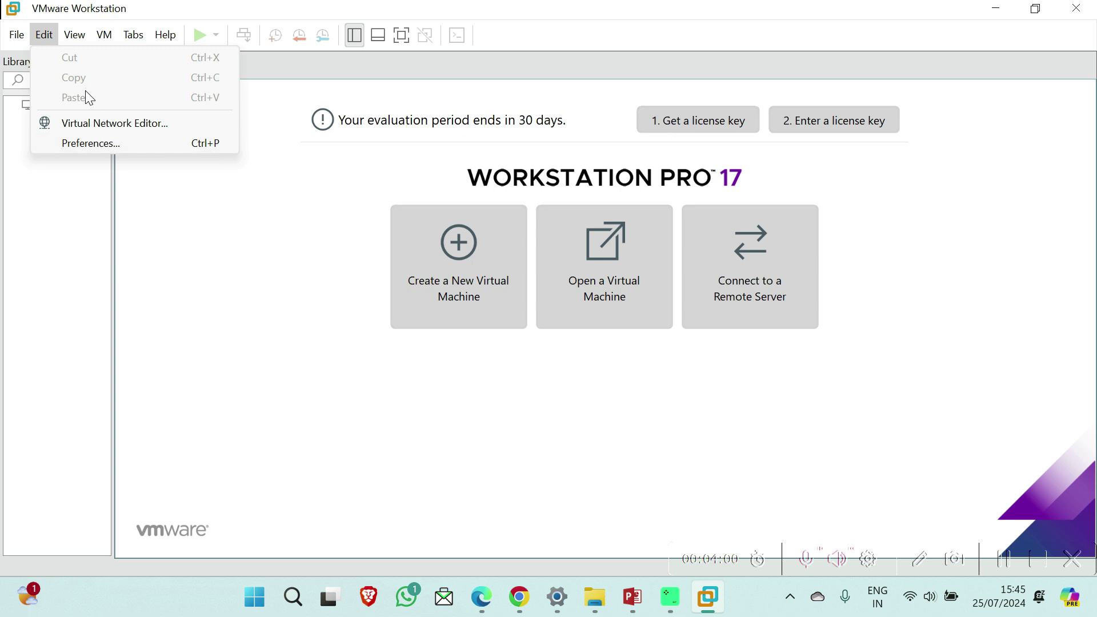
pyautogui.moveTo(103, 38)
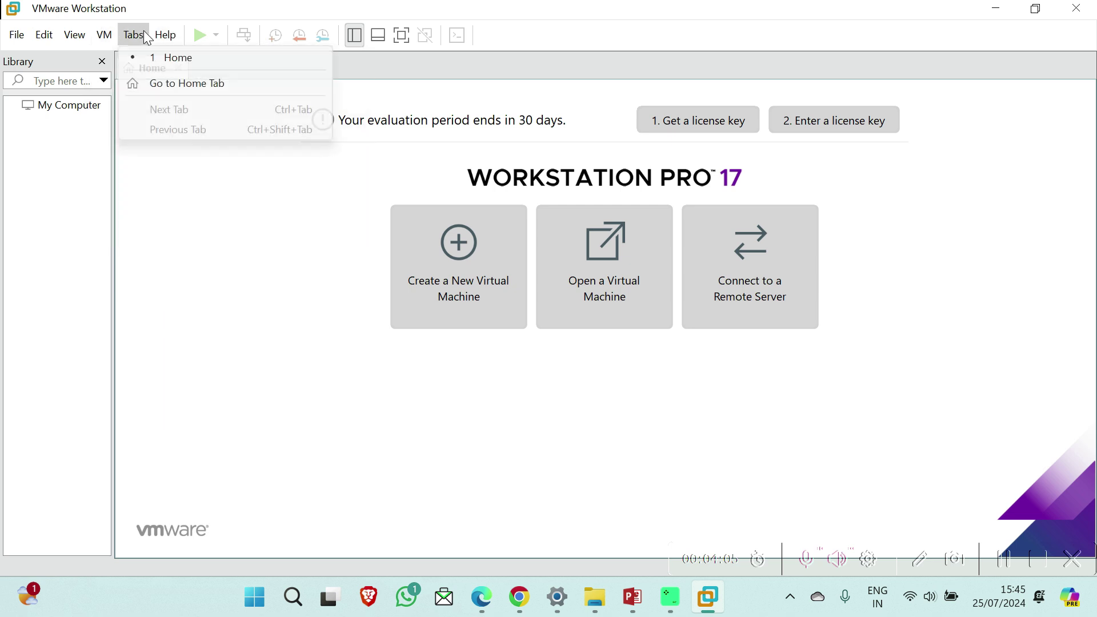
pyautogui.moveTo(165, 34)
pyautogui.press('Escape')
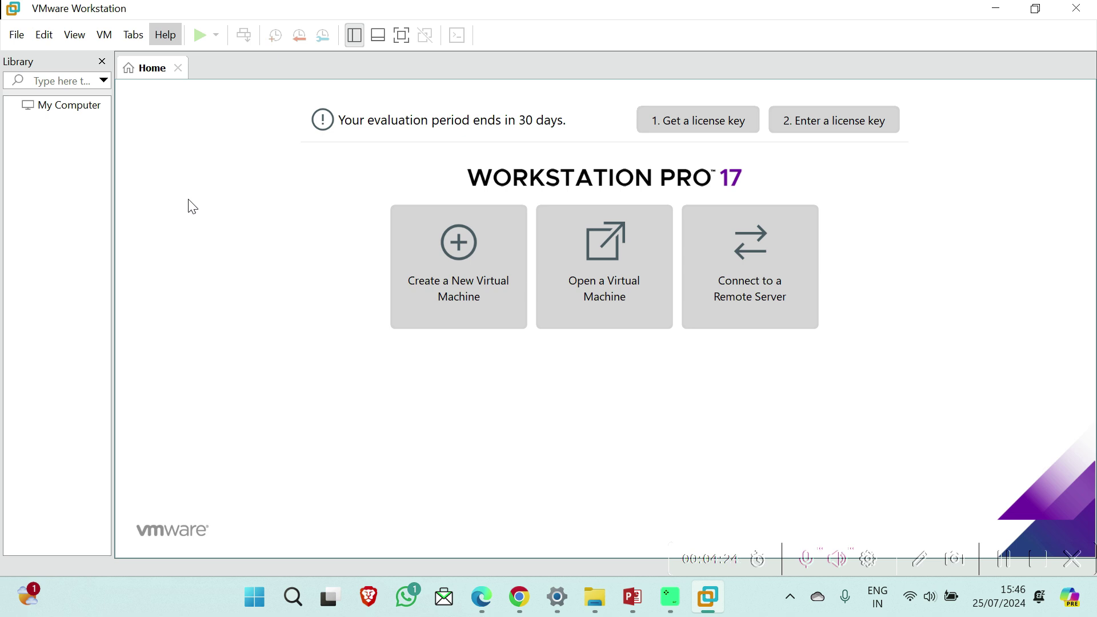
# Step: Start creating a new virtual machine with the Custom (advanced) configuration and accept Workstation 17.5.x hardware compatibility
pyautogui.click(449, 265)
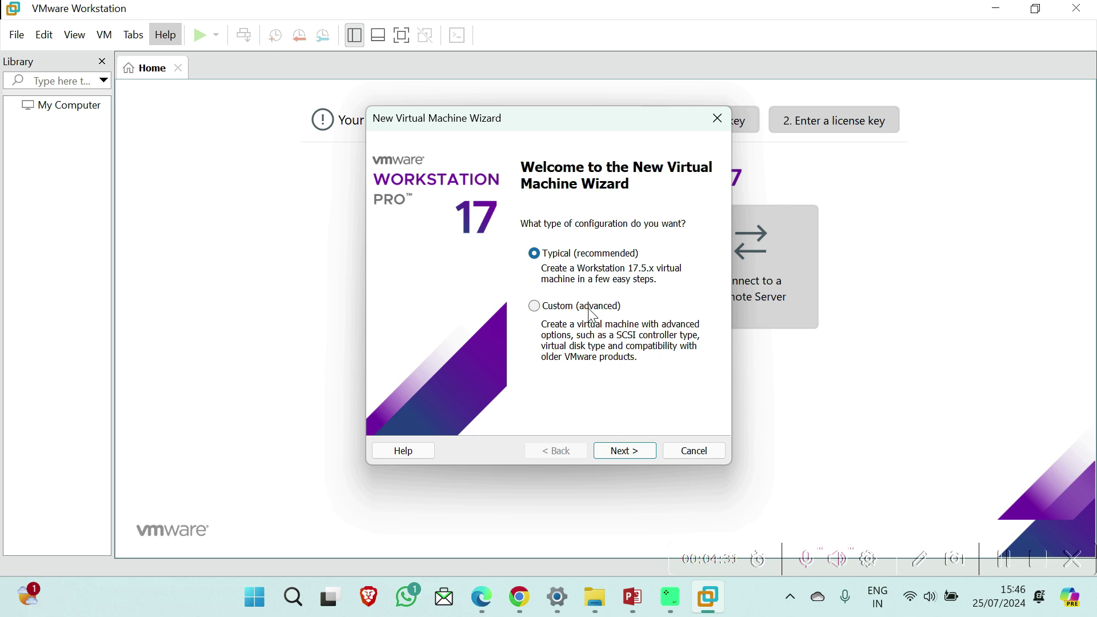
pyautogui.click(625, 451)
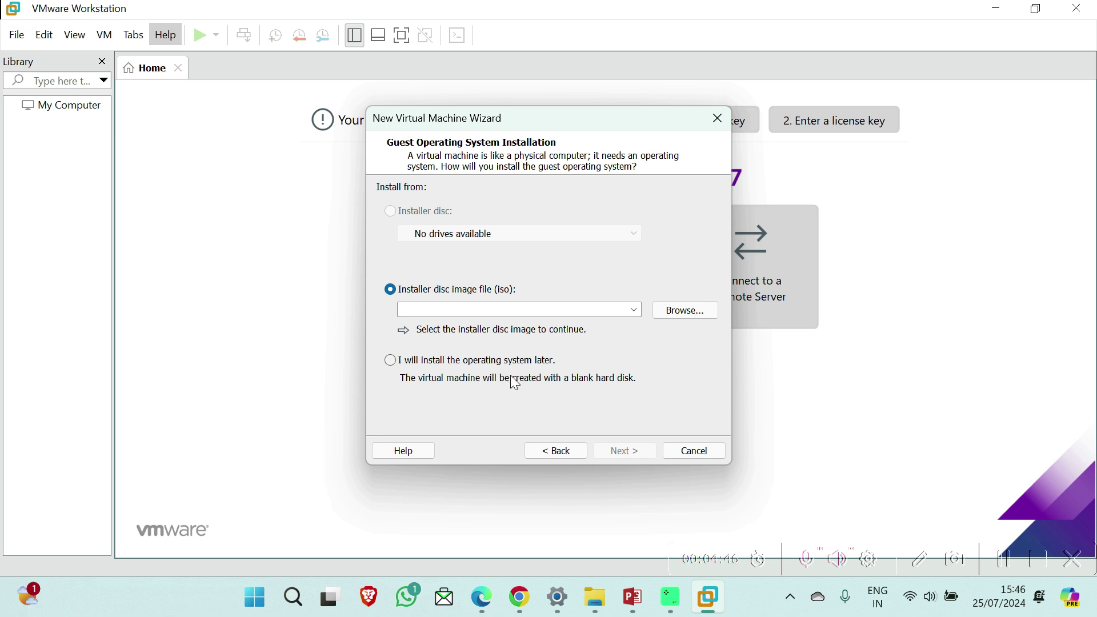
pyautogui.click(557, 451)
pyautogui.click(566, 307)
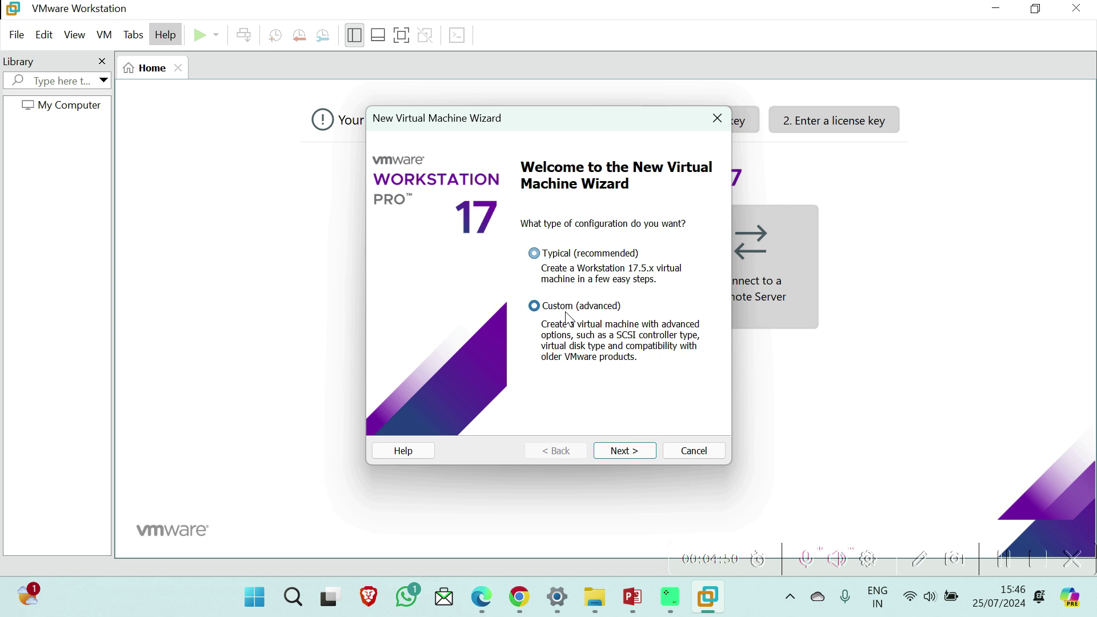
pyautogui.click(619, 452)
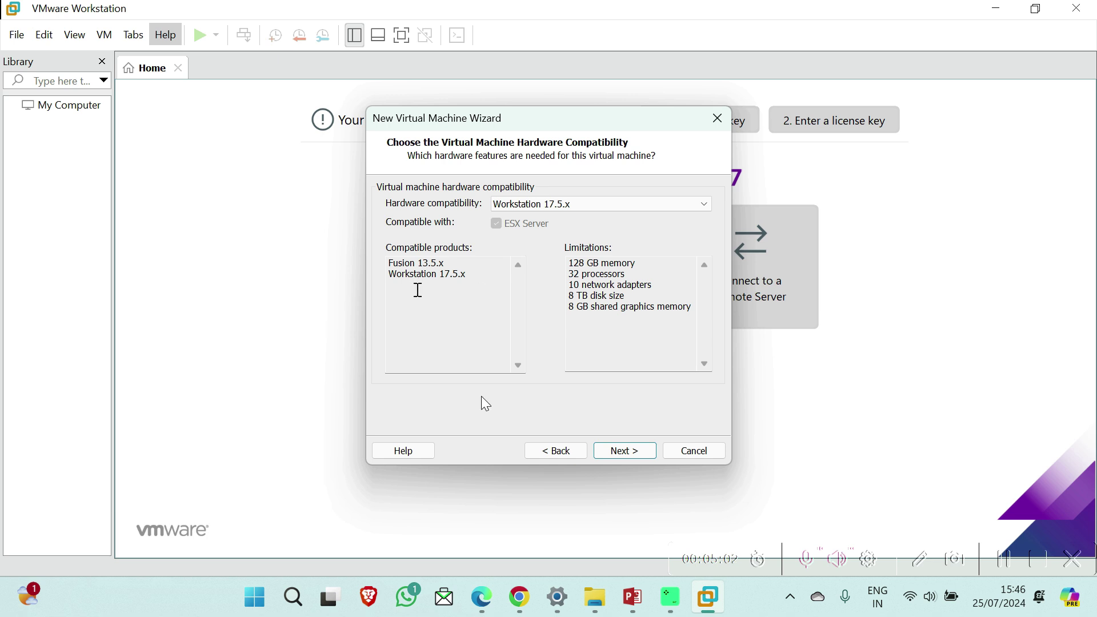
pyautogui.click(622, 452)
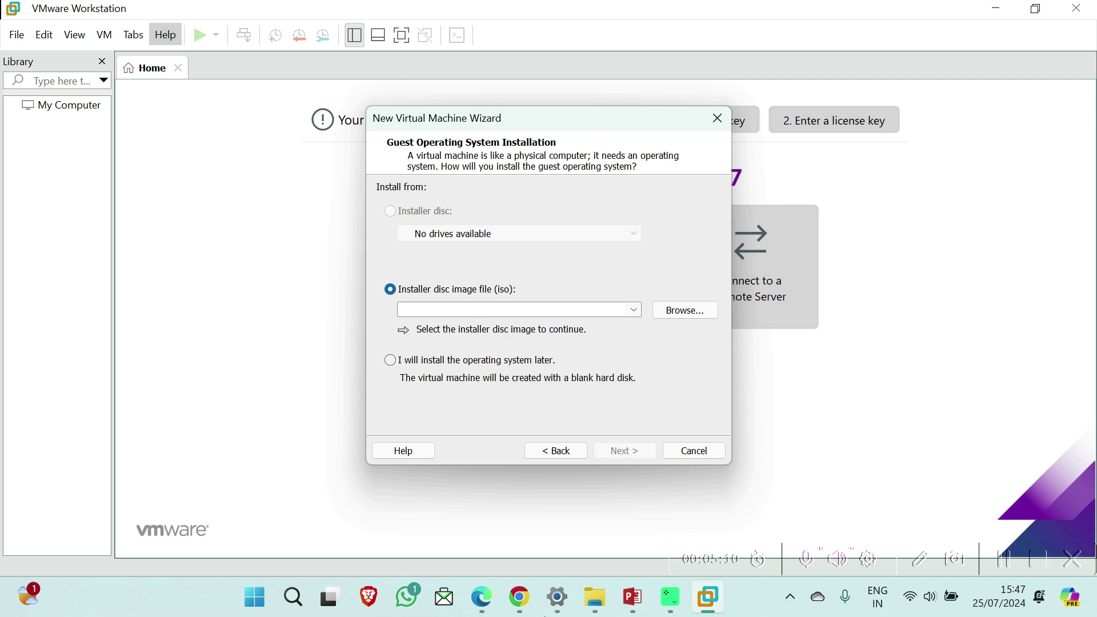
# Step: Switch to File Explorer, maximize its Home window and open the ISO FILES folder inside VM MACHINE on Local Disk (D:)
pyautogui.moveTo(592, 610)
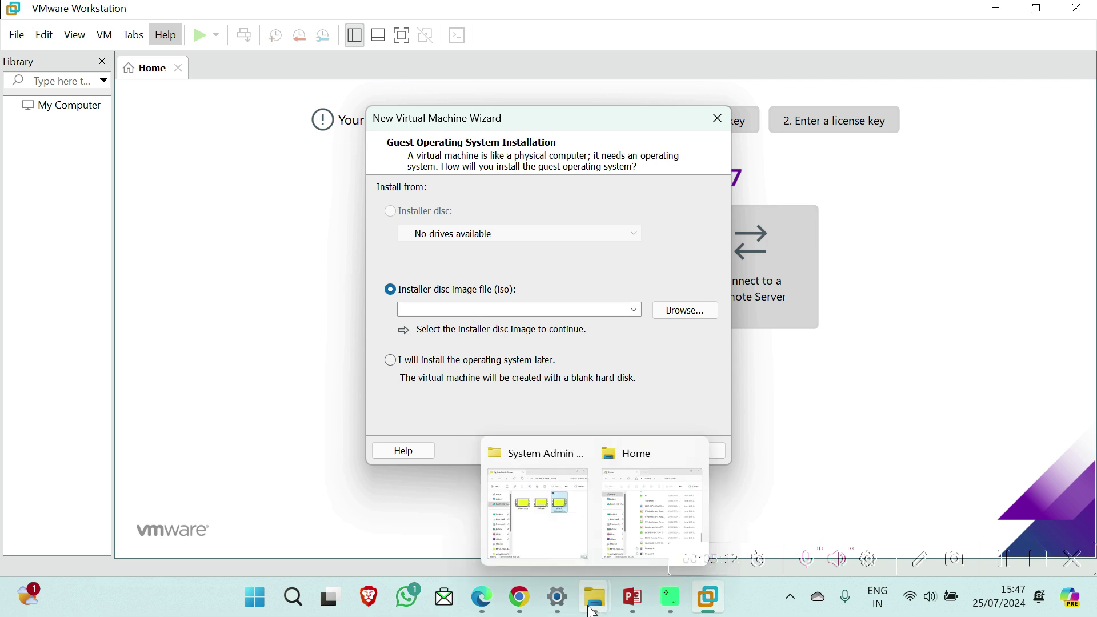
pyautogui.click(643, 505)
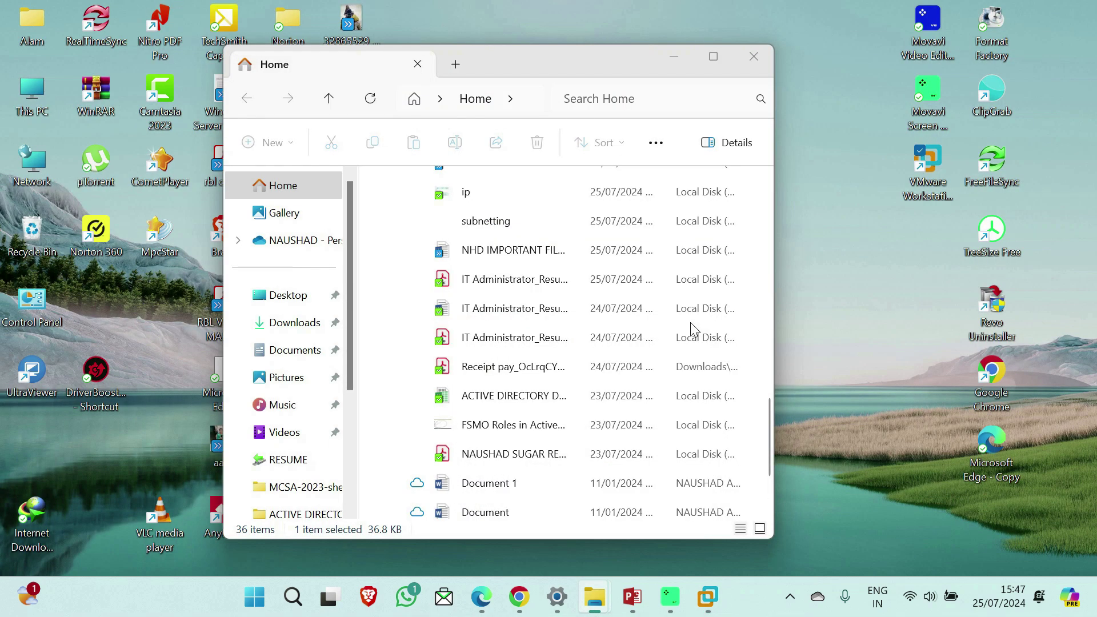
pyautogui.doubleClick(567, 59)
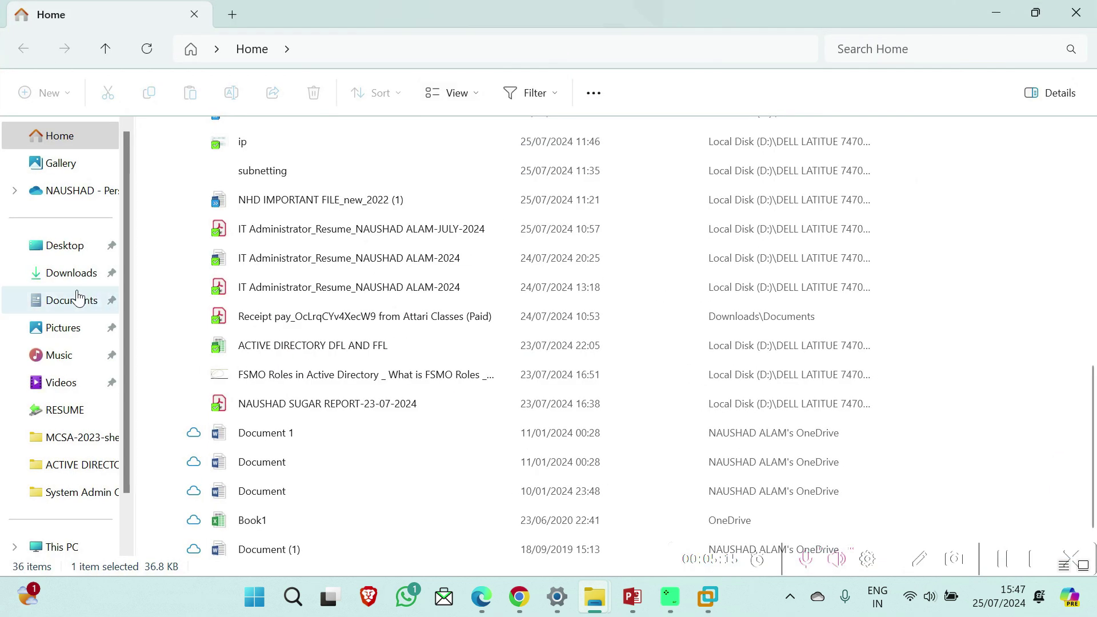
pyautogui.scroll(-2, 82, 299)
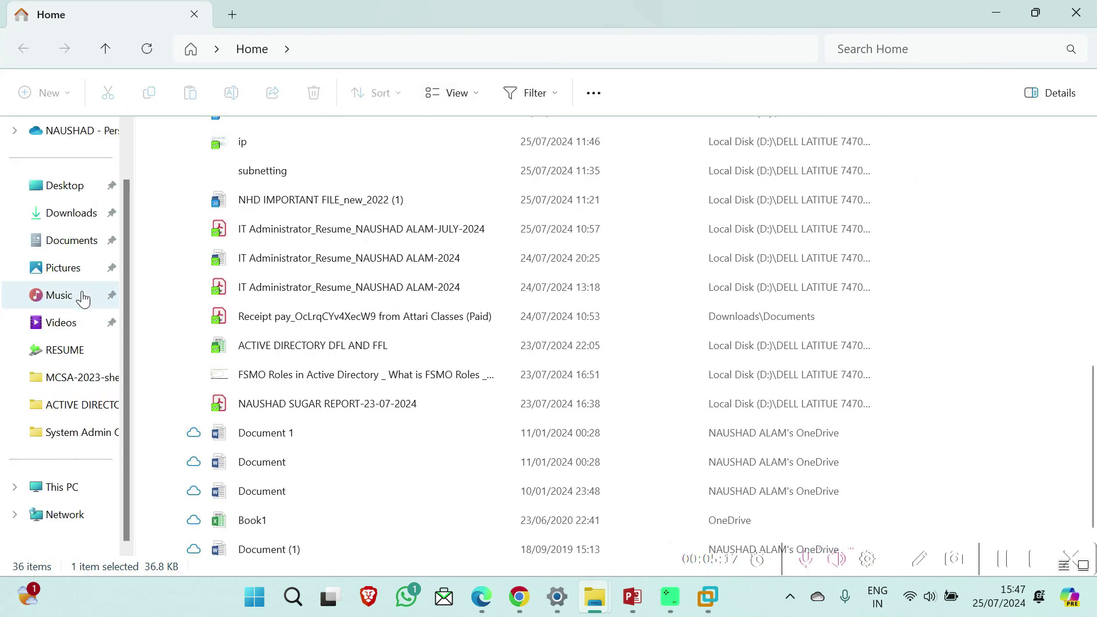
pyautogui.click(67, 491)
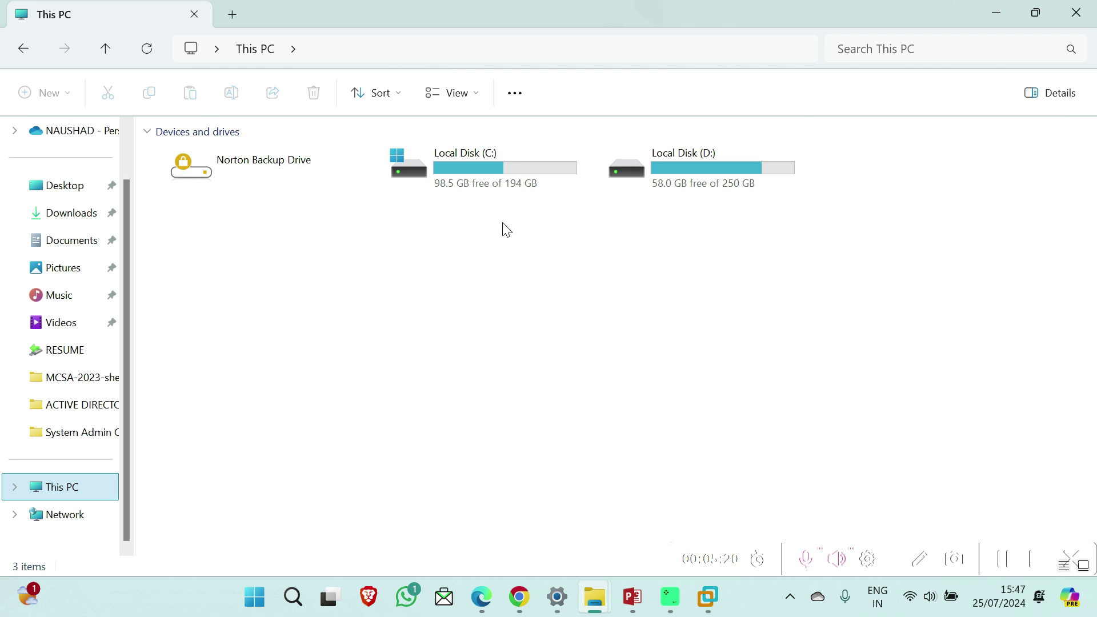
pyautogui.doubleClick(655, 172)
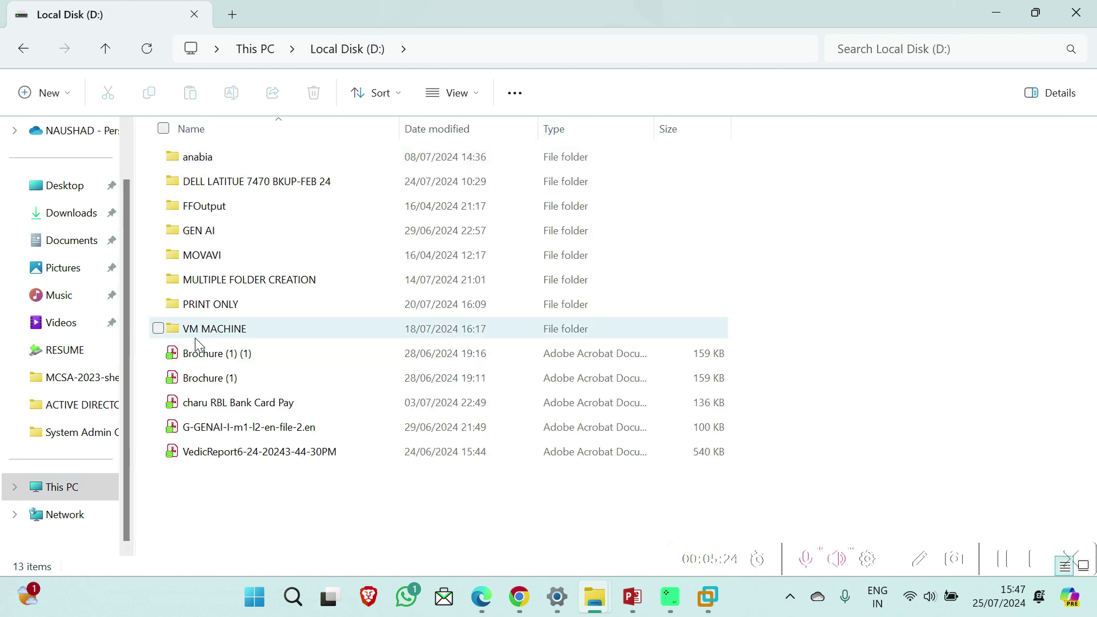
pyautogui.moveTo(201, 337)
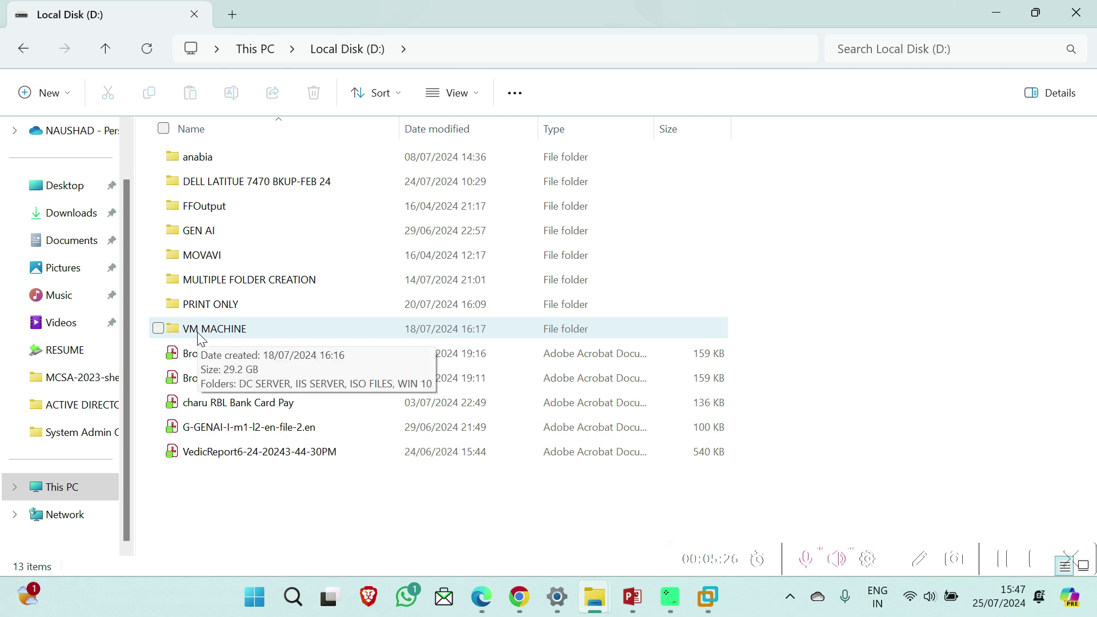
pyautogui.doubleClick(200, 330)
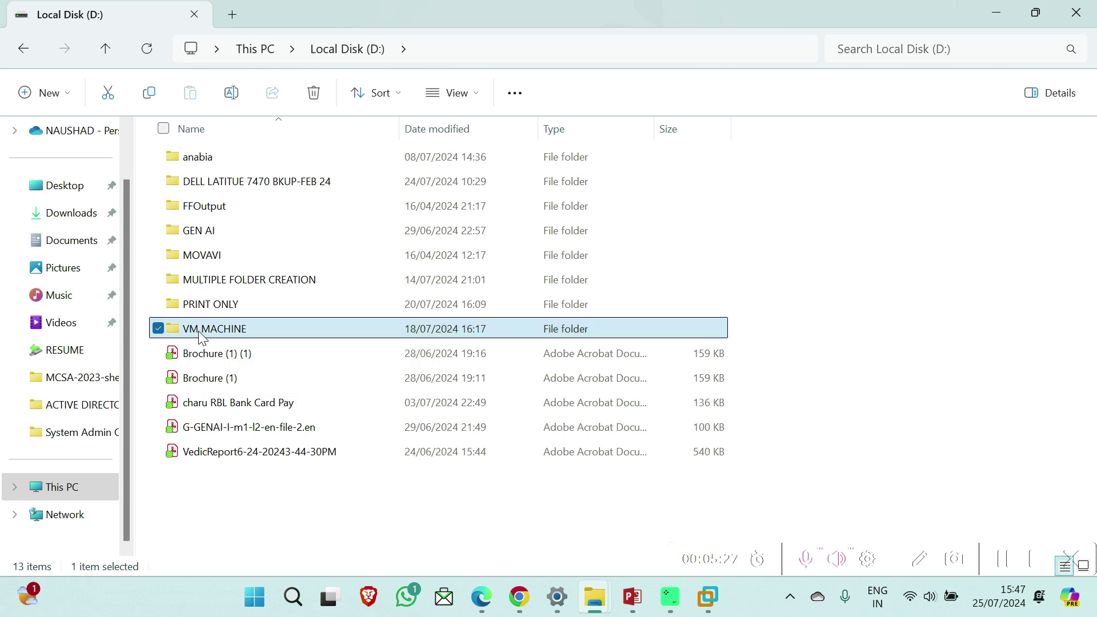
pyautogui.doubleClick(209, 211)
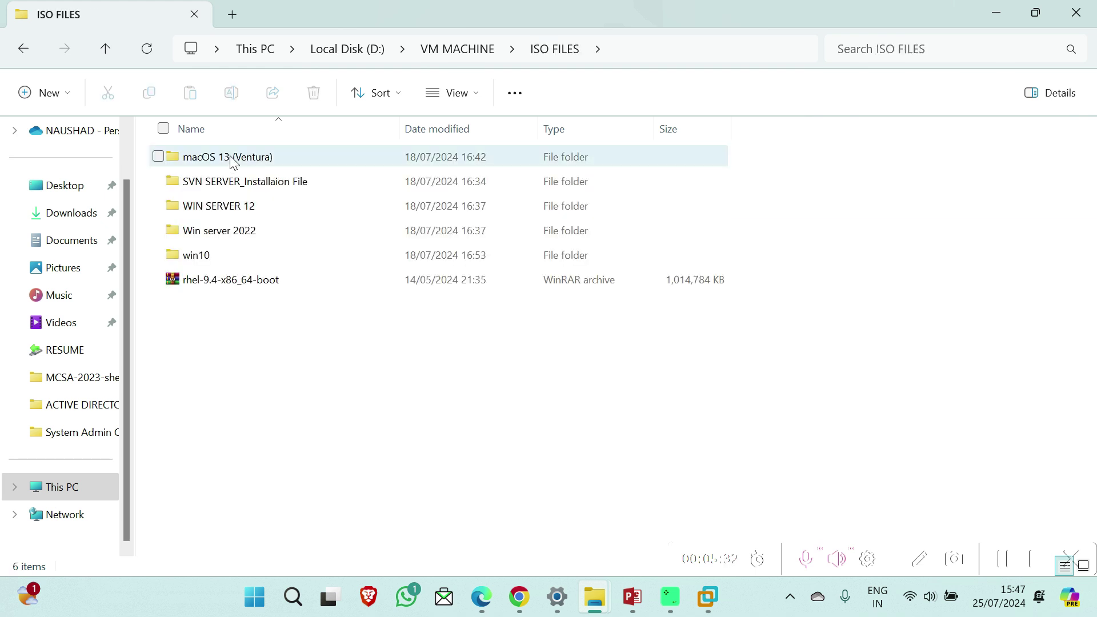
# Step: Look over the operating system folders in ISO FILES, including macOS 13 (Ventura), WIN SERVER 12, Win server 2022 and win10
pyautogui.click(233, 160)
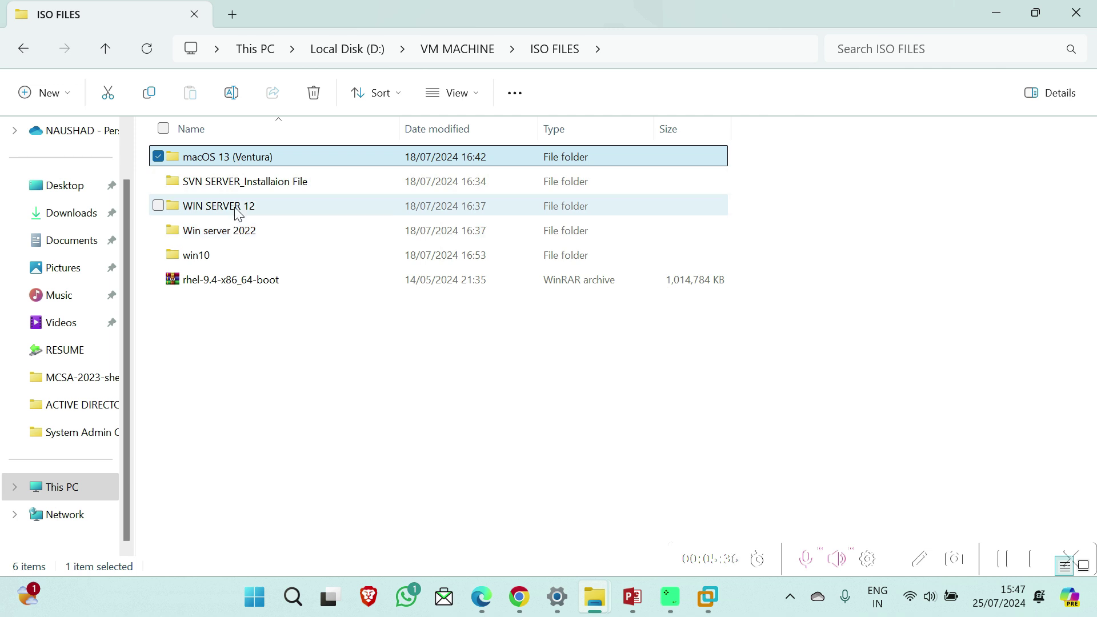
pyautogui.moveTo(232, 209)
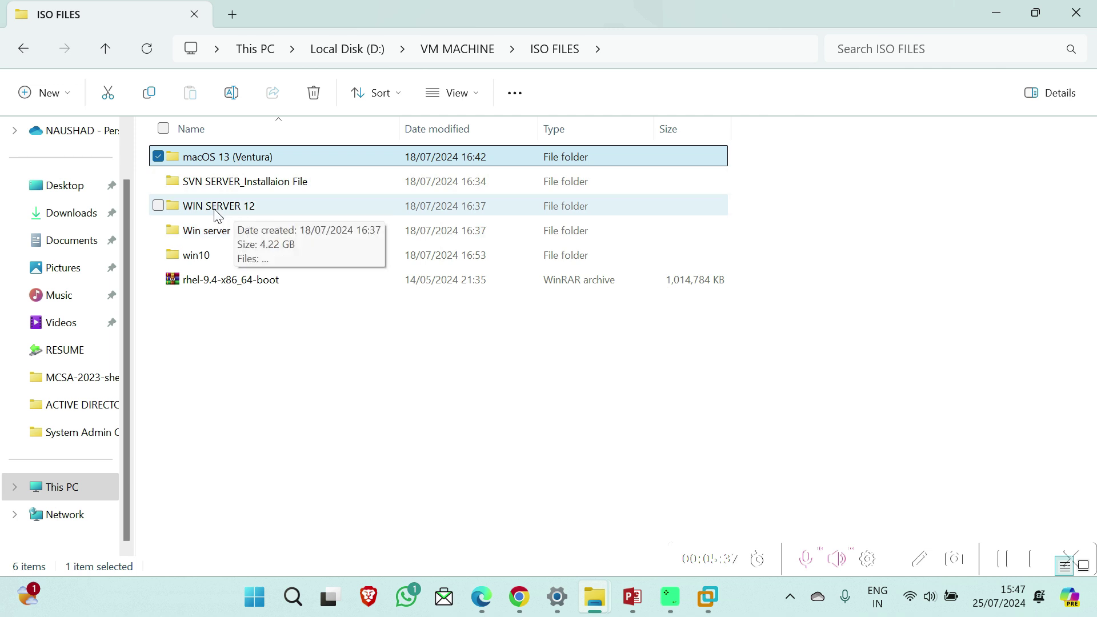
pyautogui.click(217, 209)
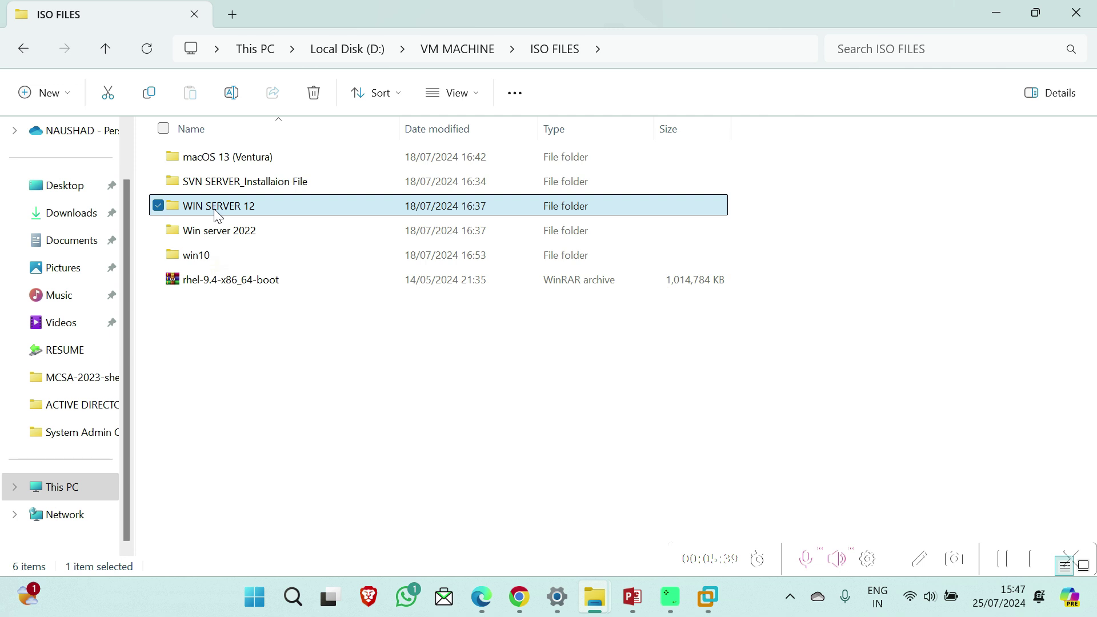
pyautogui.click(218, 239)
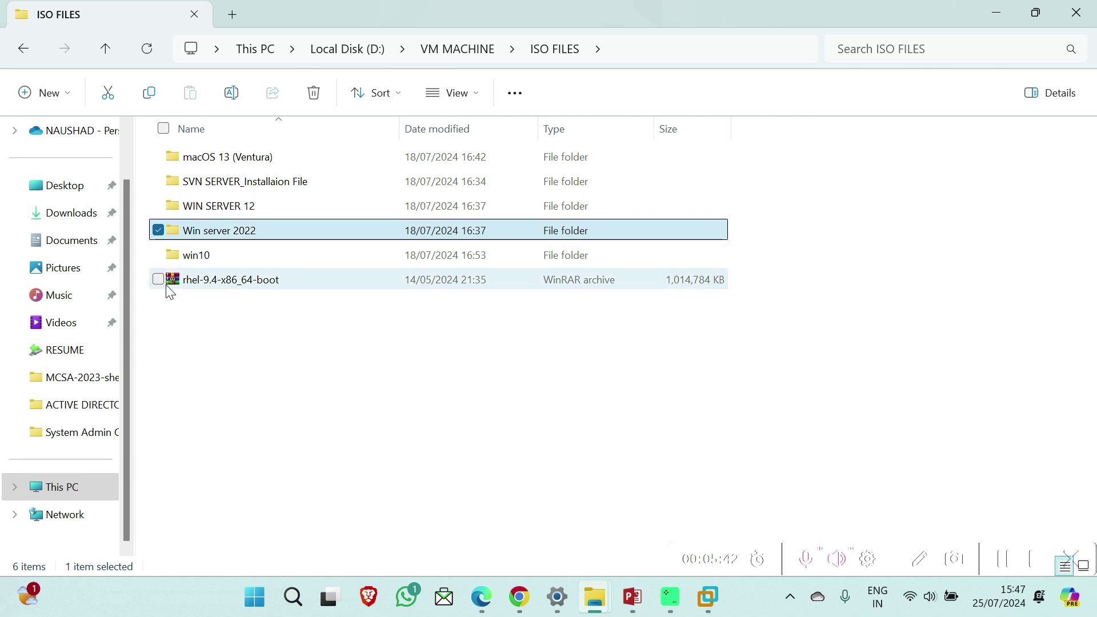
pyautogui.click(189, 258)
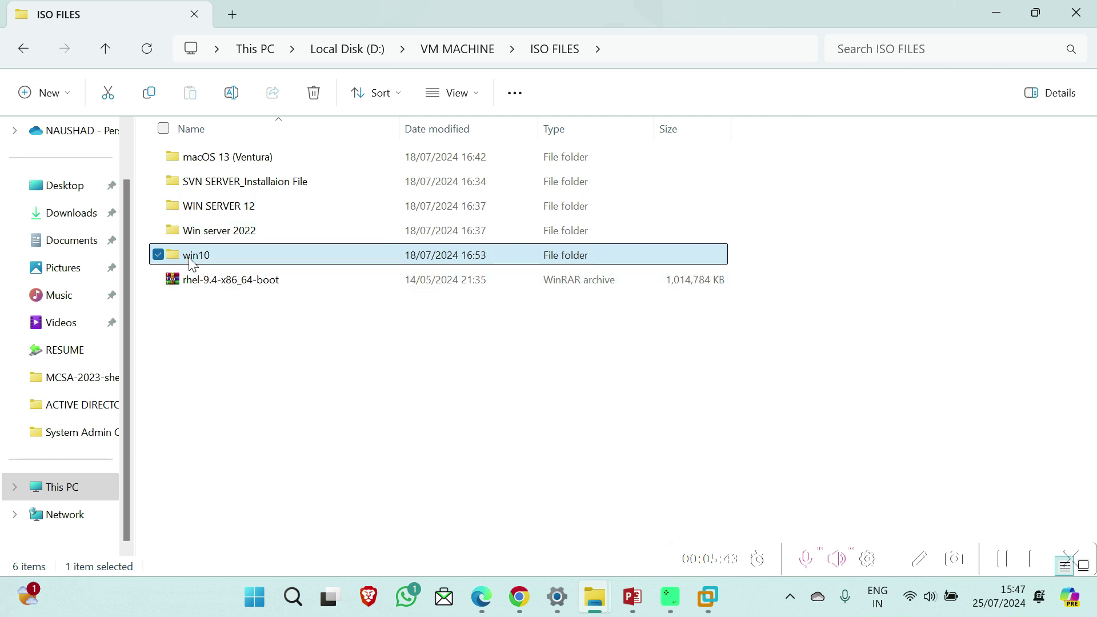
pyautogui.click(214, 216)
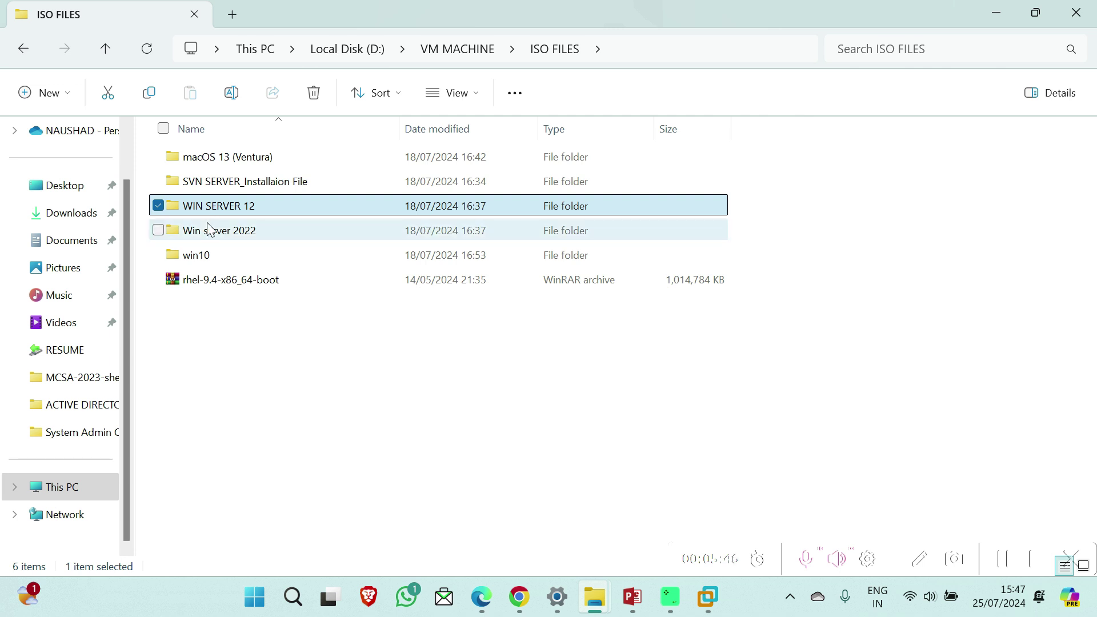
pyautogui.click(213, 233)
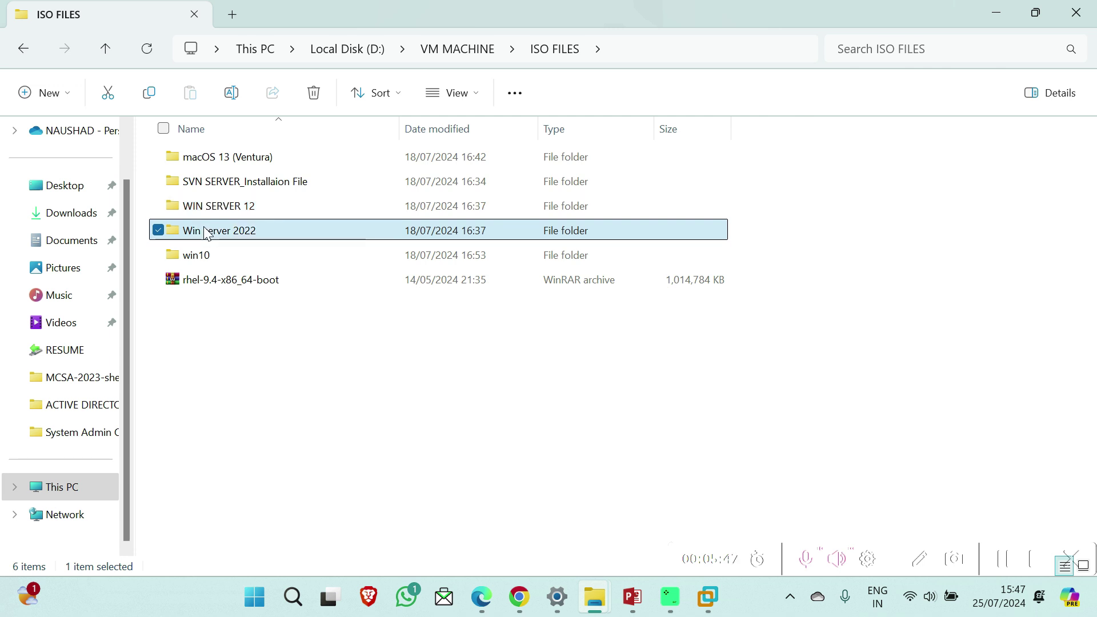
pyautogui.click(180, 261)
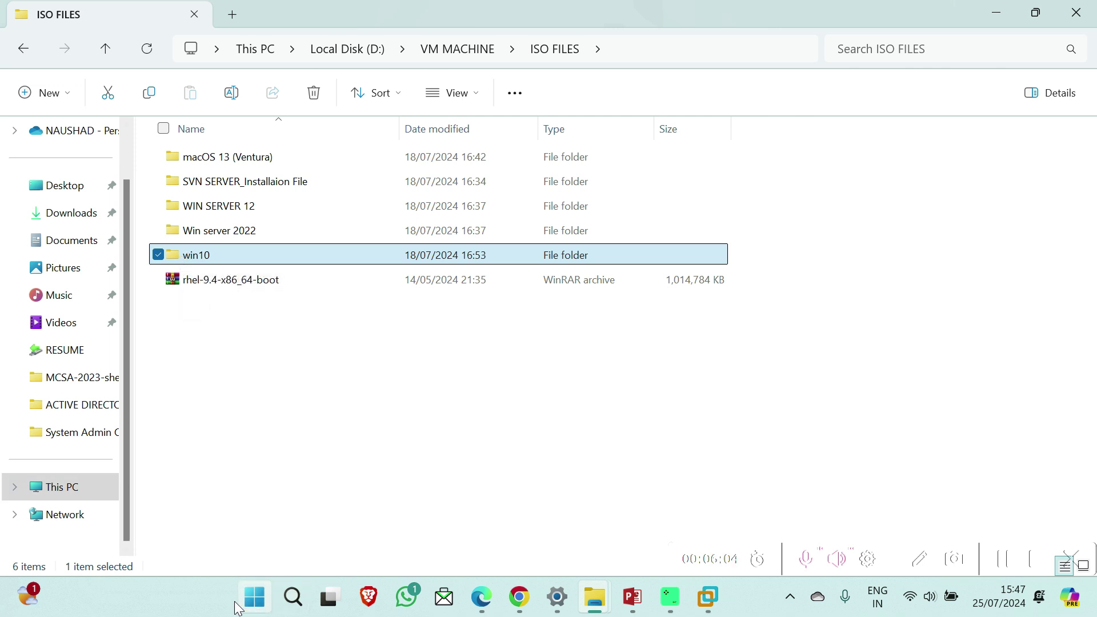
pyautogui.click(255, 600)
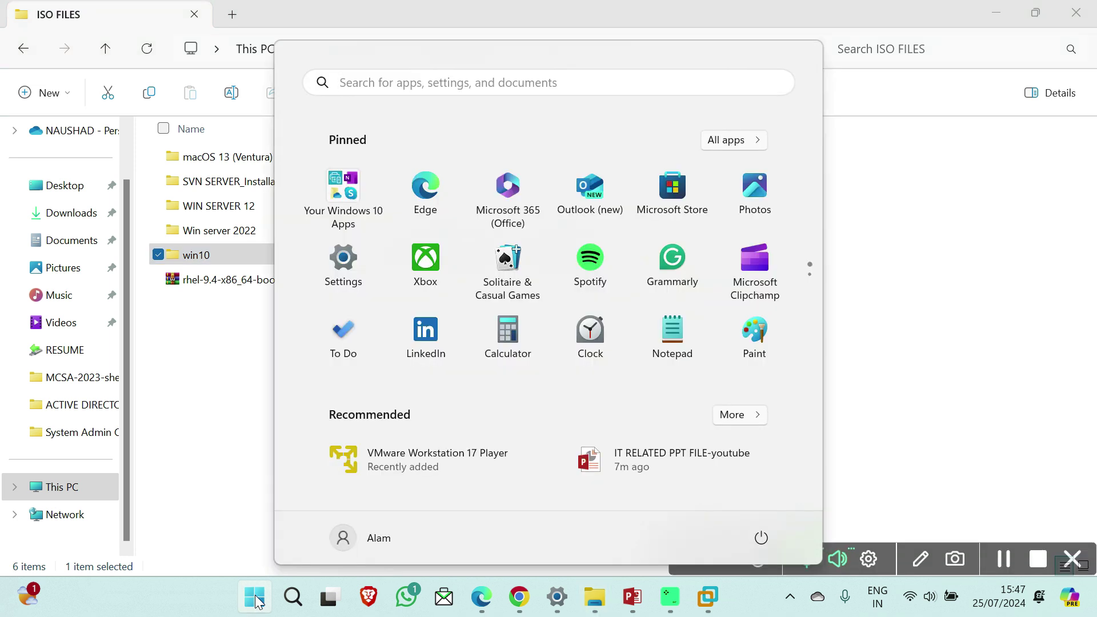
pyautogui.click(280, 160)
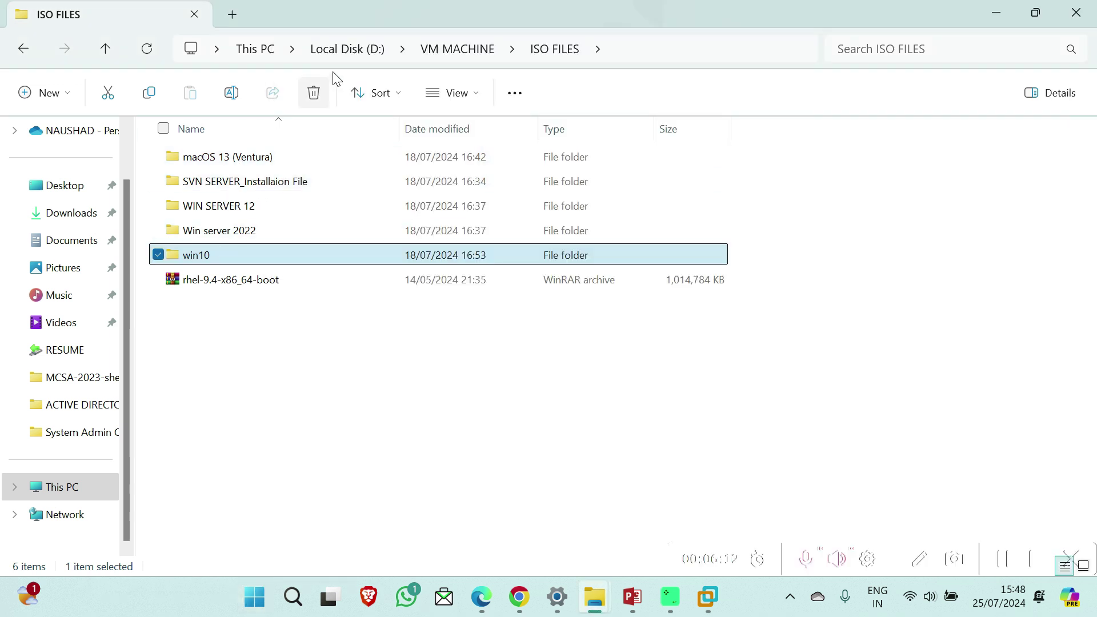
# Step: Inspect the DC SERVER and IIS SERVER folders in VM MACHINE, and minimize File Explorer to return to VMware Workstation
pyautogui.click(471, 52)
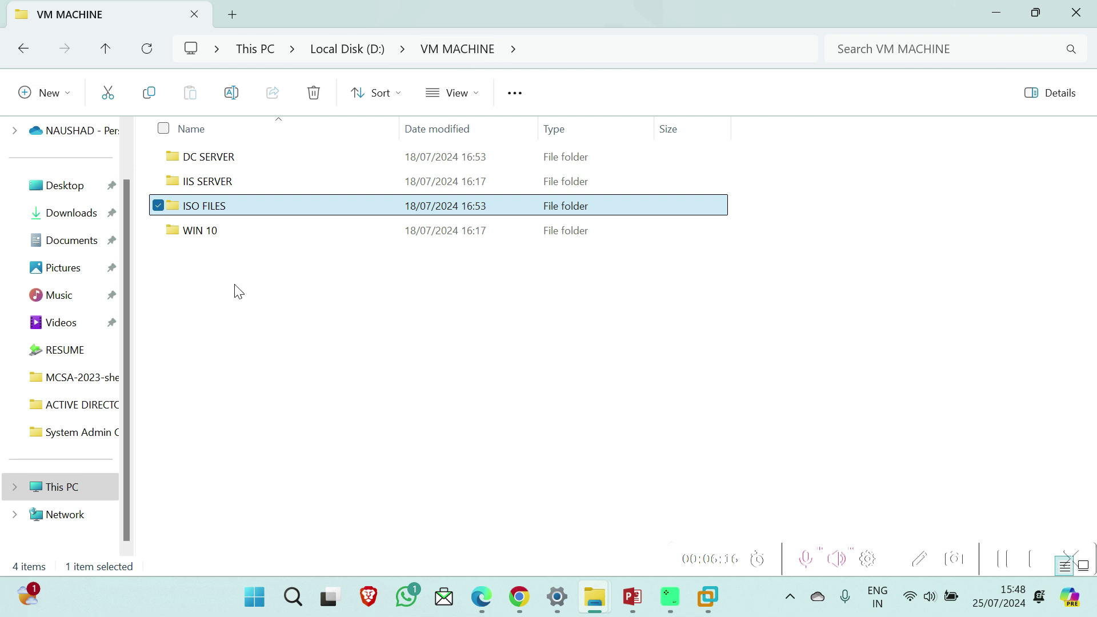
pyautogui.click(227, 166)
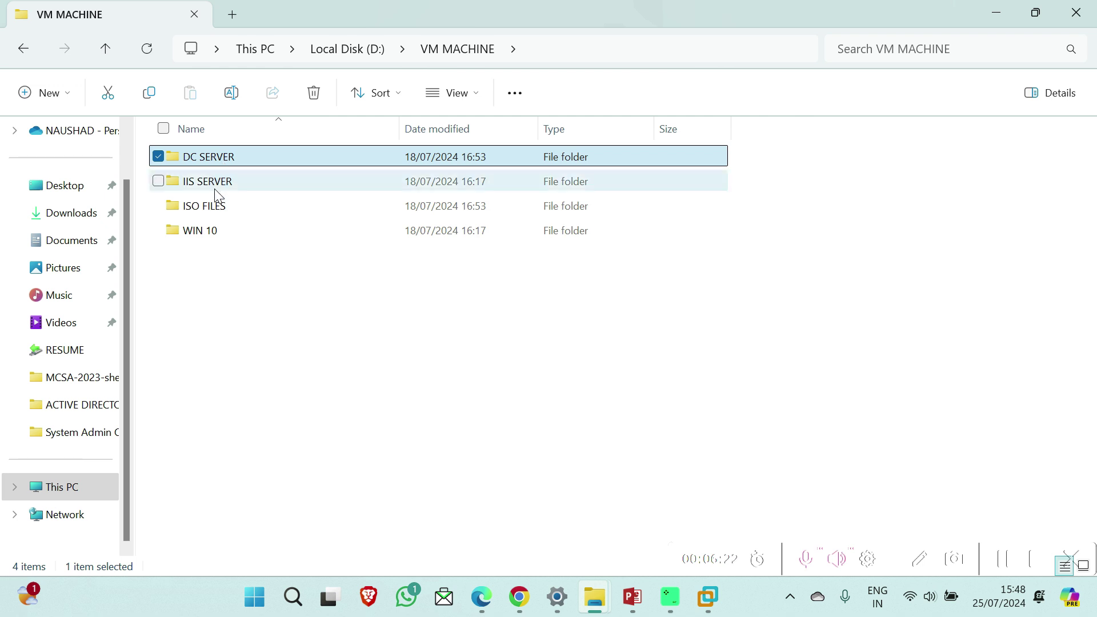
pyautogui.click(220, 193)
pyautogui.doubleClick(213, 187)
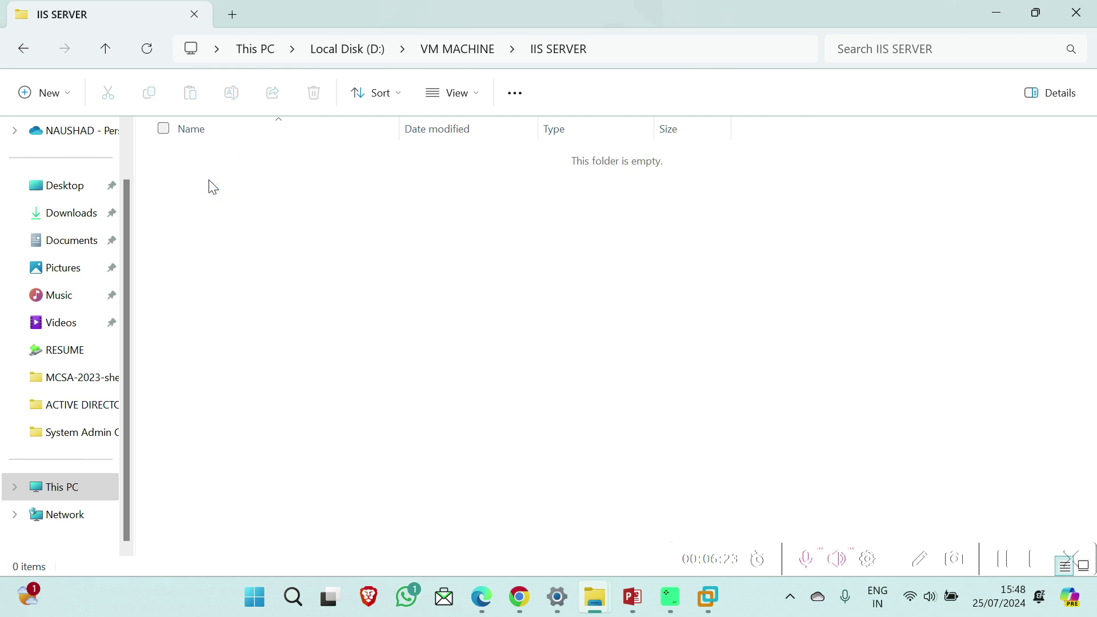
pyautogui.click(460, 50)
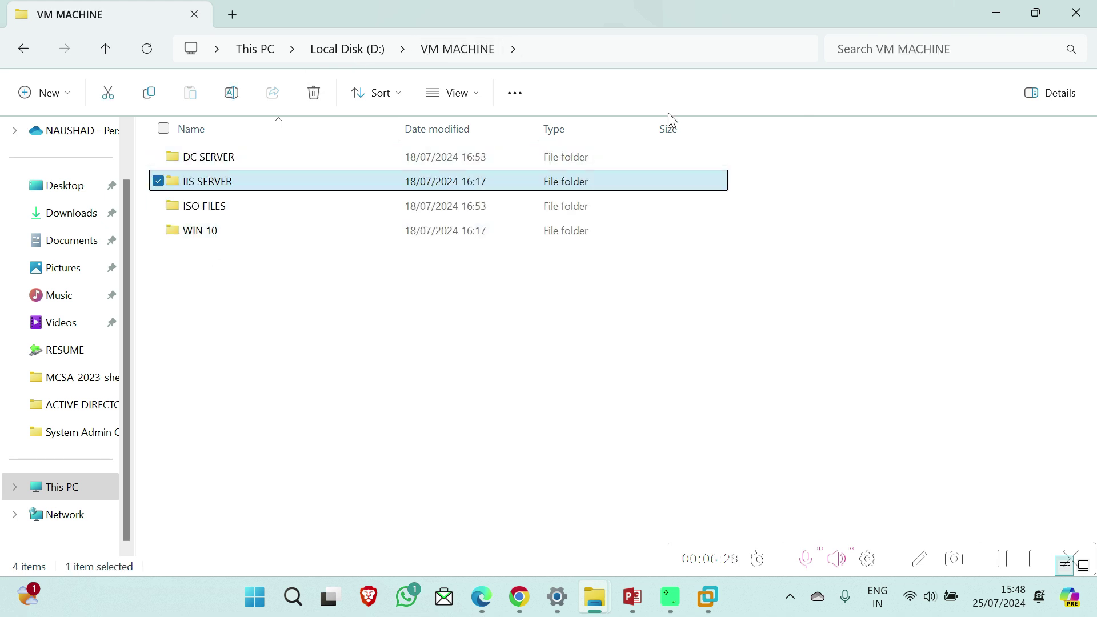
pyautogui.click(988, 11)
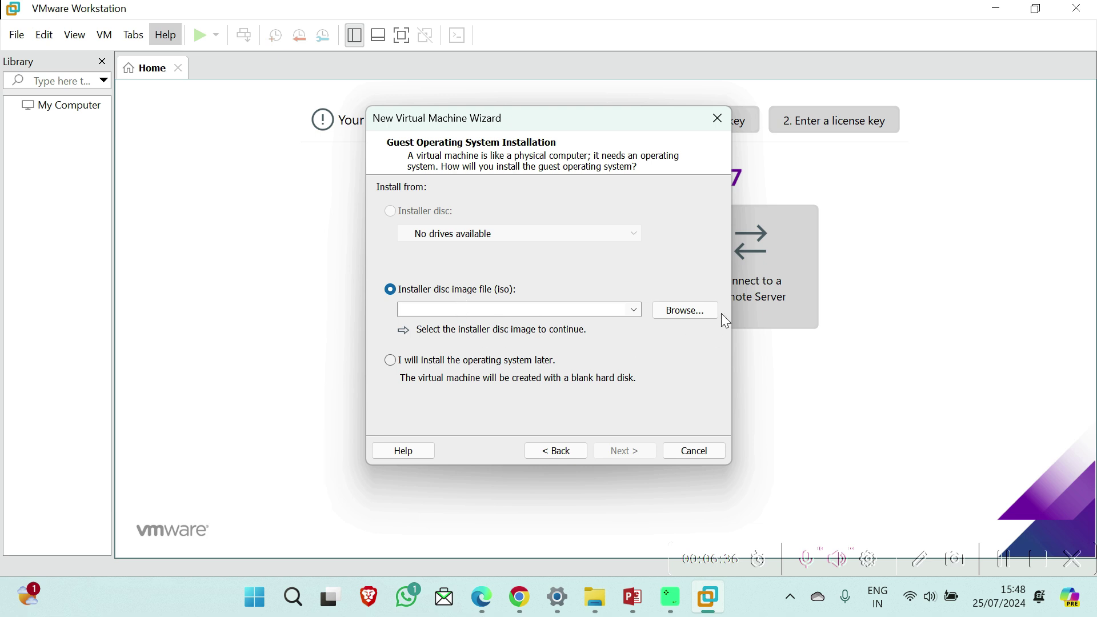
# Step: Browse for the installer disc image and open the ISO FILES folder inside VM MACHINE on Local Disk (D:)
pyautogui.click(688, 310)
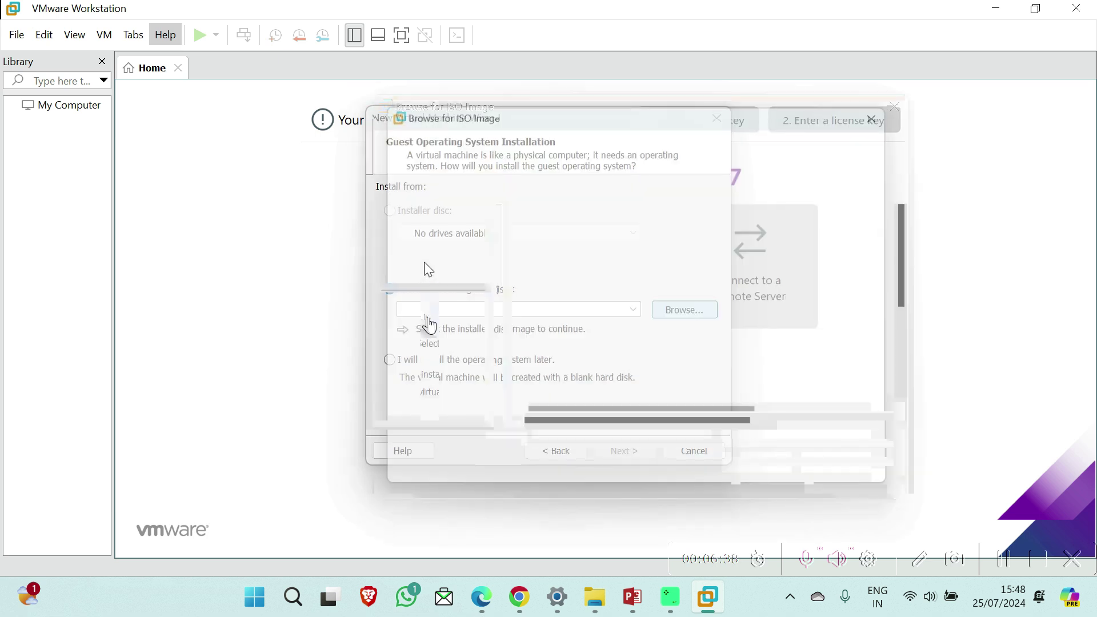
pyautogui.scroll(-5, 449, 377)
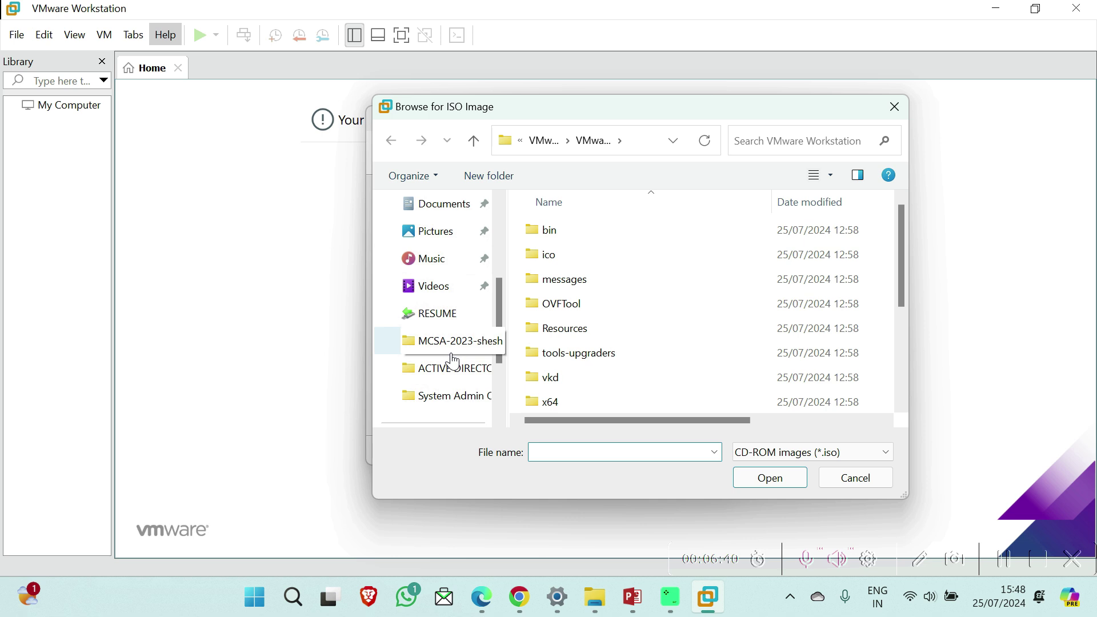
pyautogui.click(445, 375)
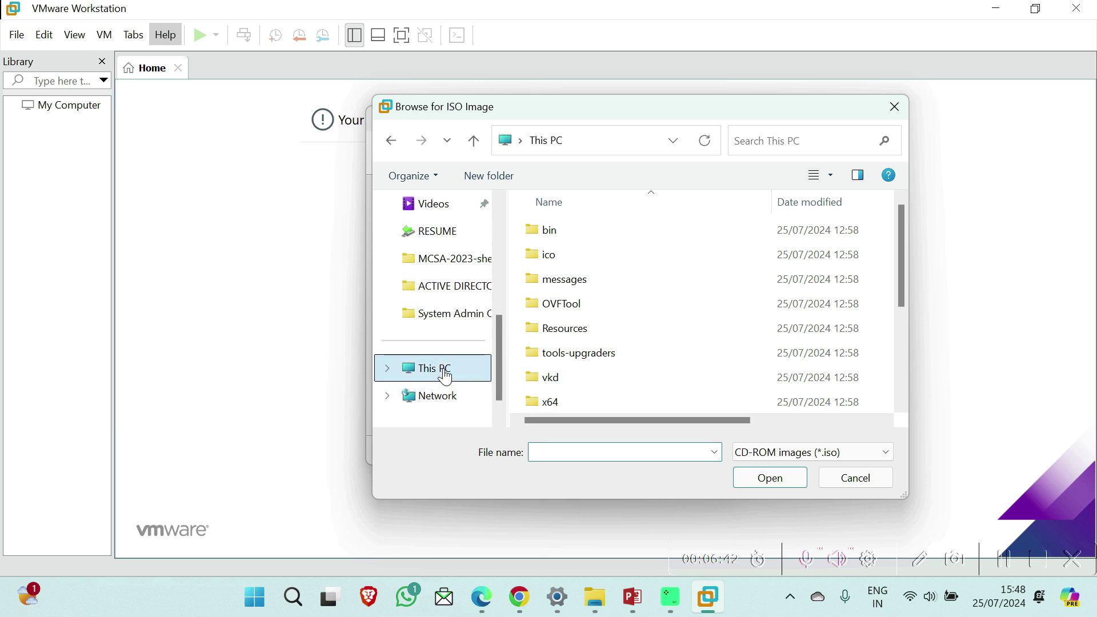
pyautogui.doubleClick(602, 300)
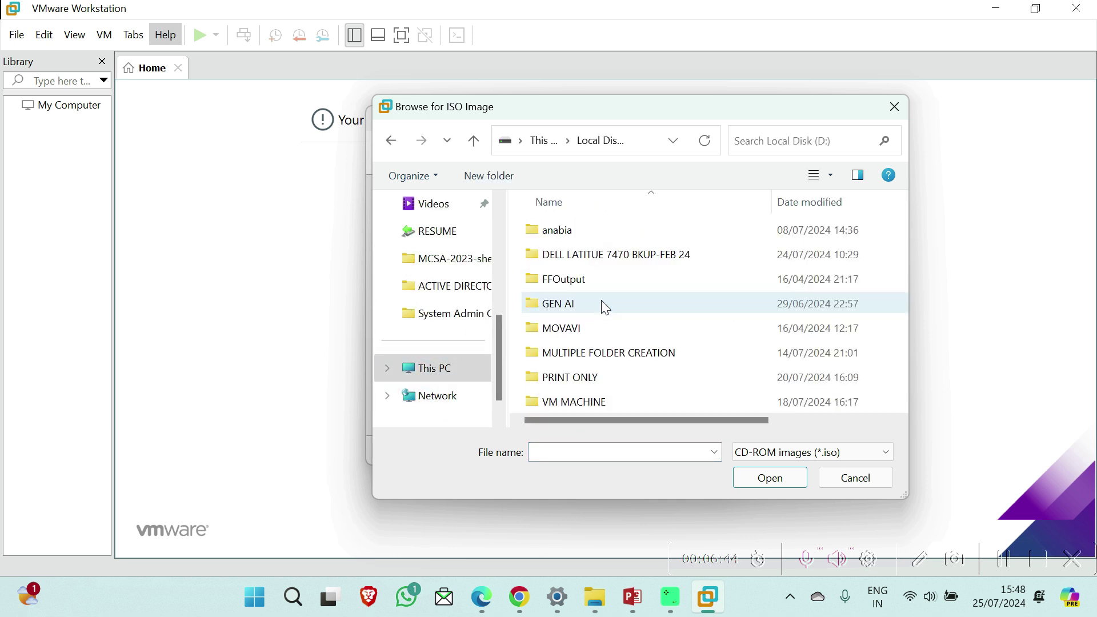
pyautogui.hscroll(1, 573, 340)
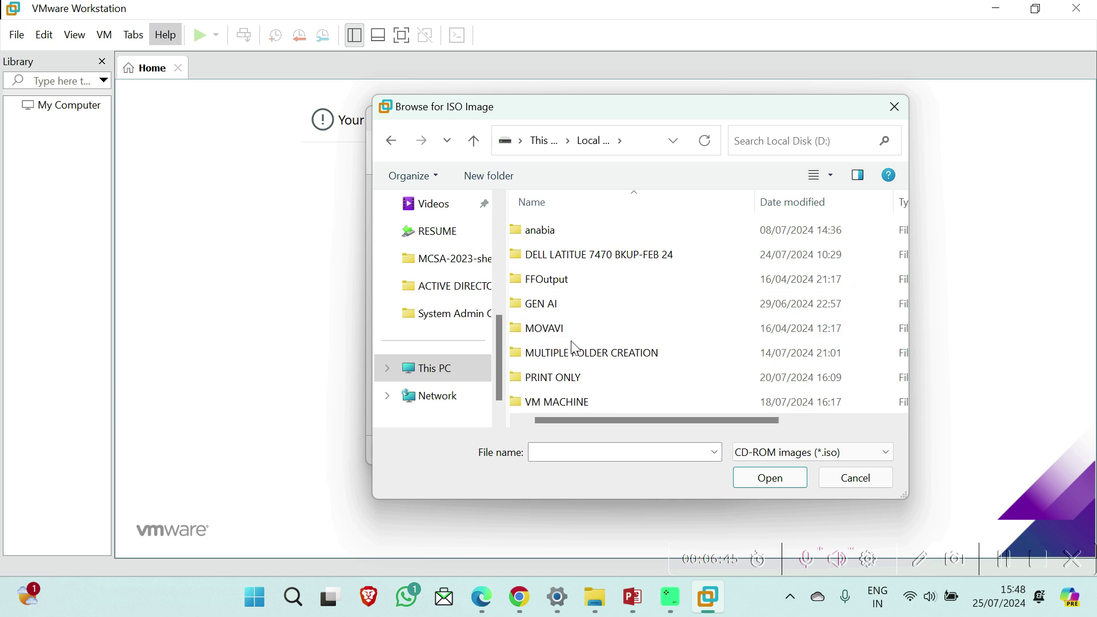
pyautogui.doubleClick(558, 399)
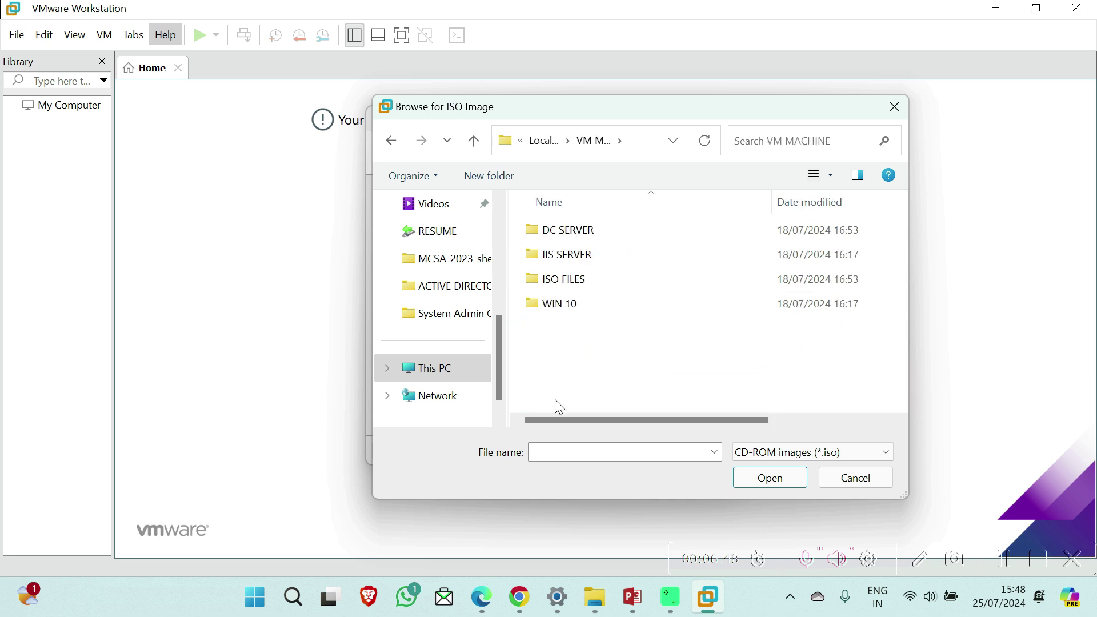
pyautogui.doubleClick(563, 282)
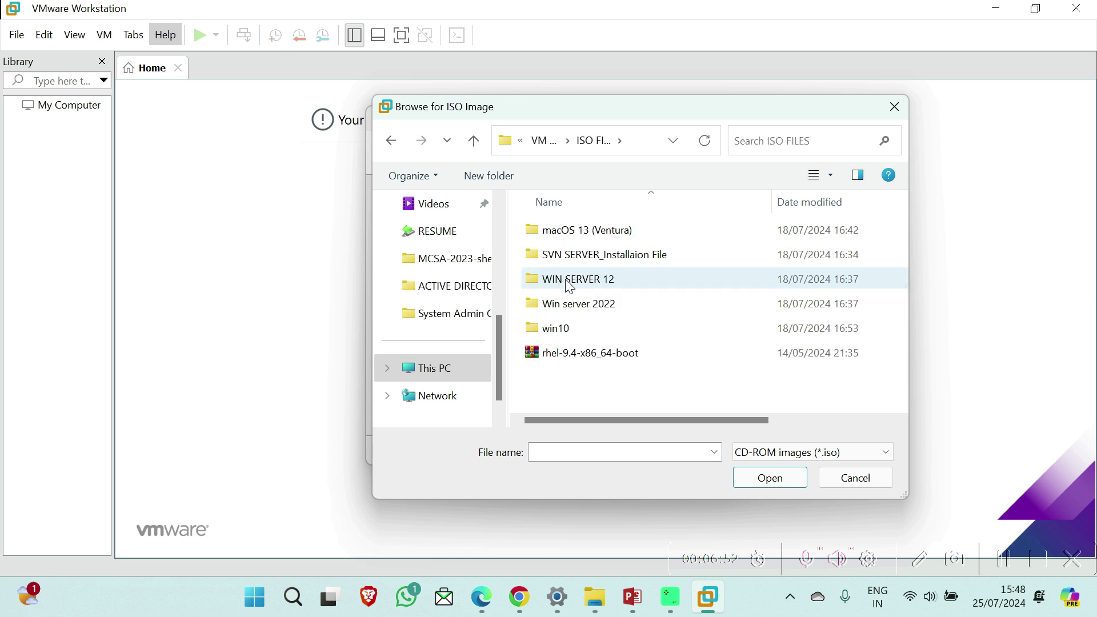
# Step: Choose the 9600.17050.WINBLUE_REFRESH image from the WIN SERVER 12 folder as the installer disc image and continue the wizard
pyautogui.click(569, 283)
pyautogui.doubleClick(570, 284)
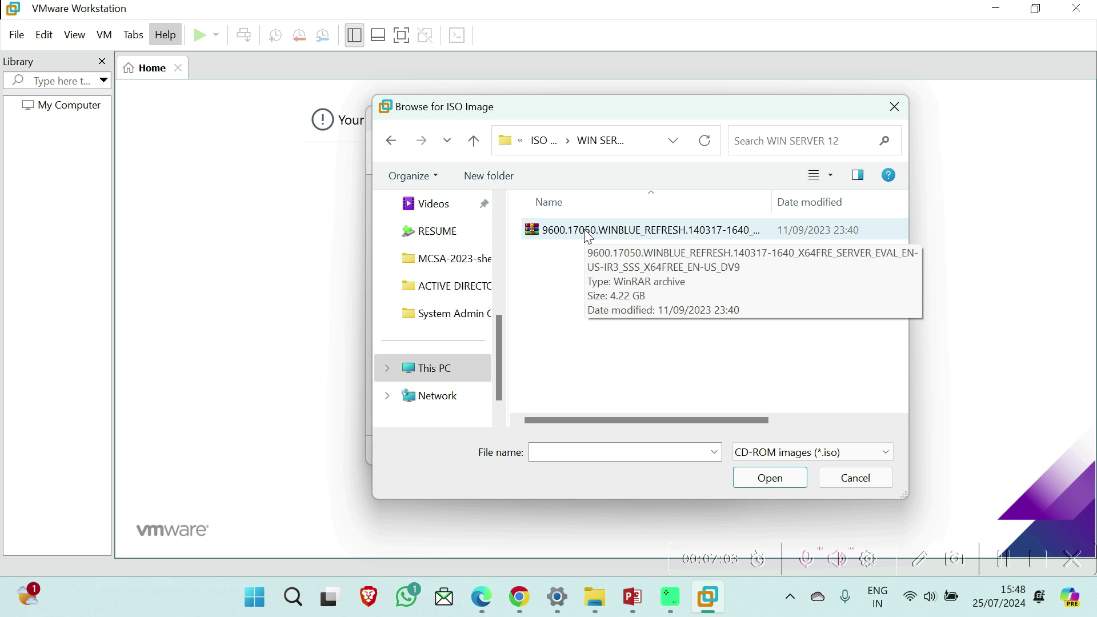
pyautogui.click(588, 232)
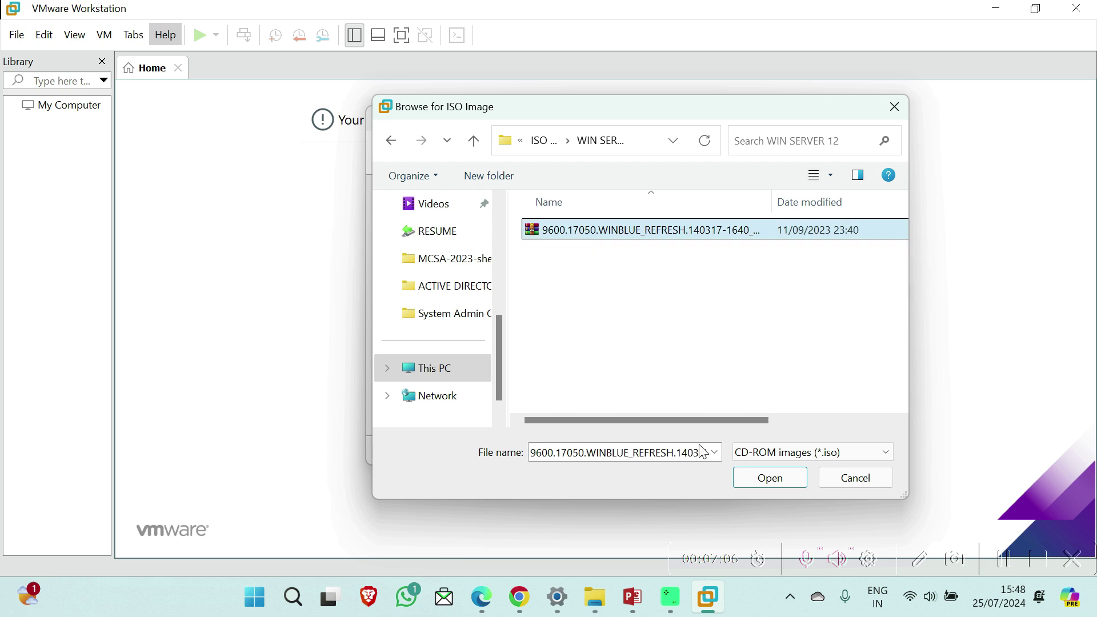
pyautogui.click(772, 478)
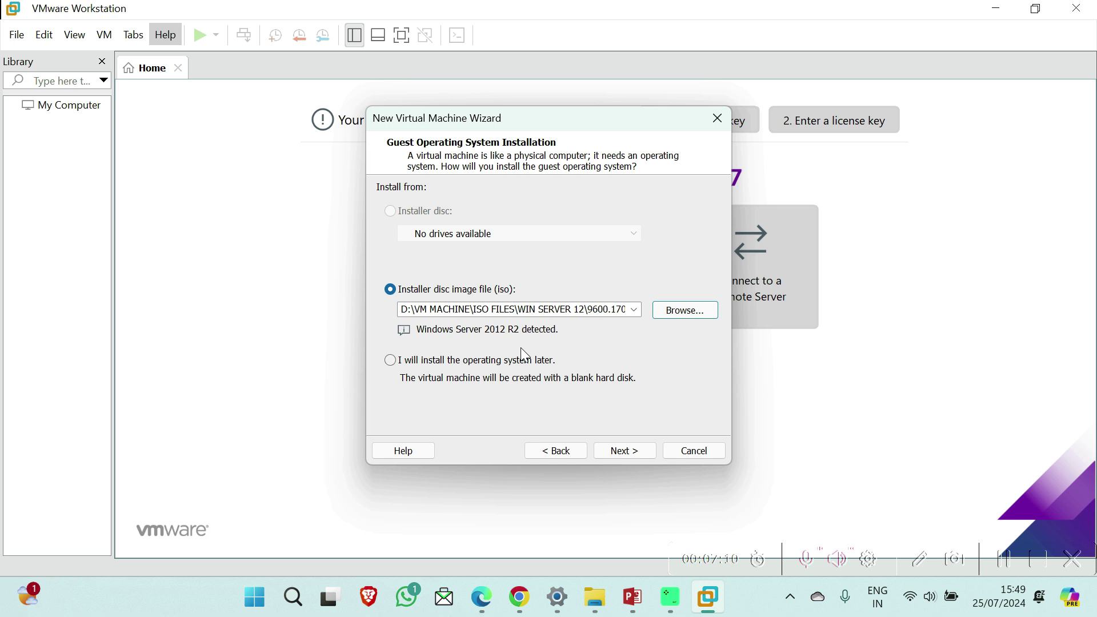
pyautogui.click(618, 452)
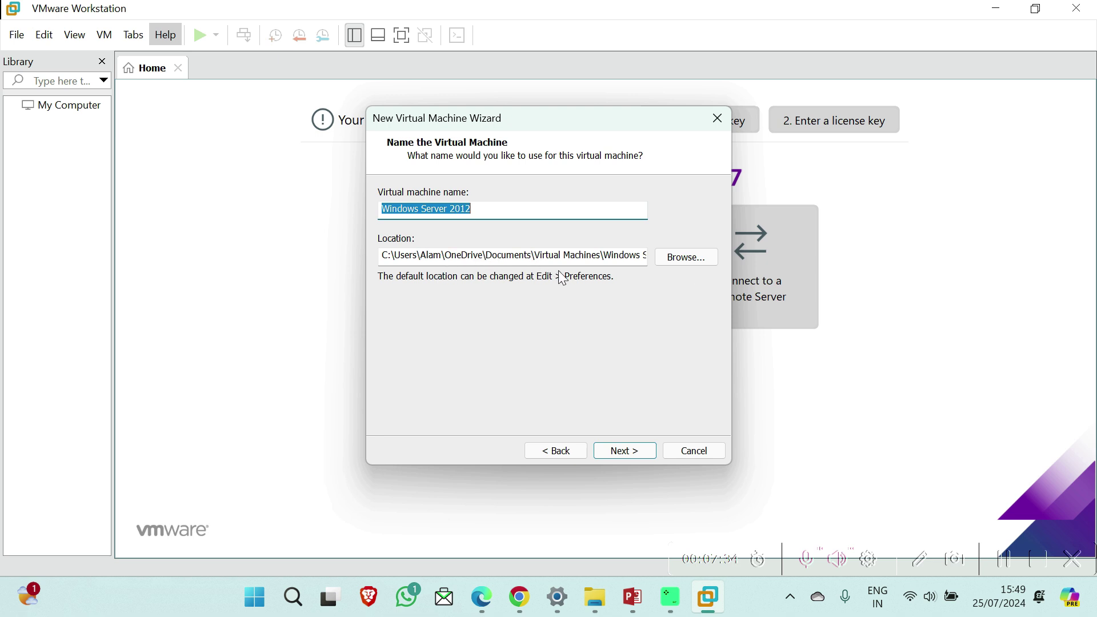
# Step: Browse for the virtual machine's location and expand the VM MACHINE folder on Local Disk (D:)
pyautogui.click(688, 258)
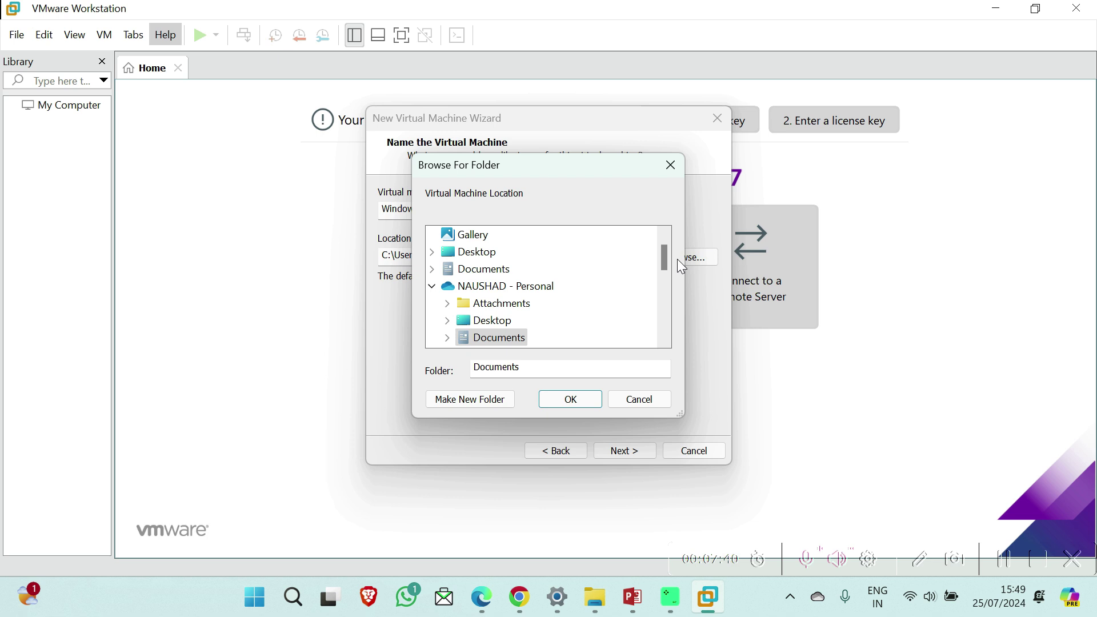
pyautogui.scroll(-1, 606, 294)
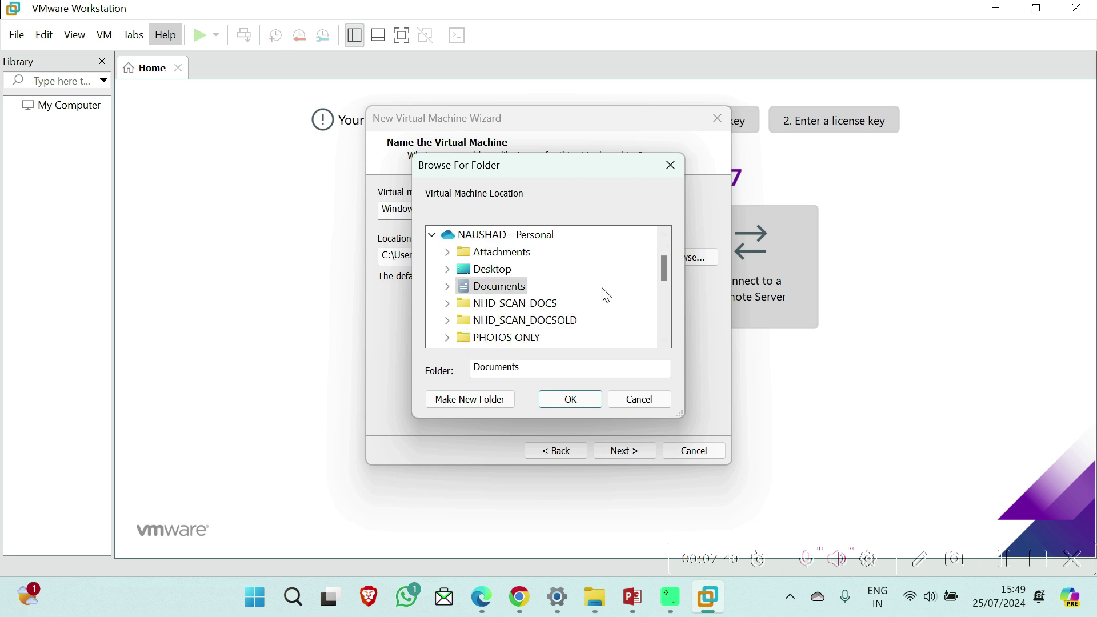
pyautogui.scroll(-1, 606, 294)
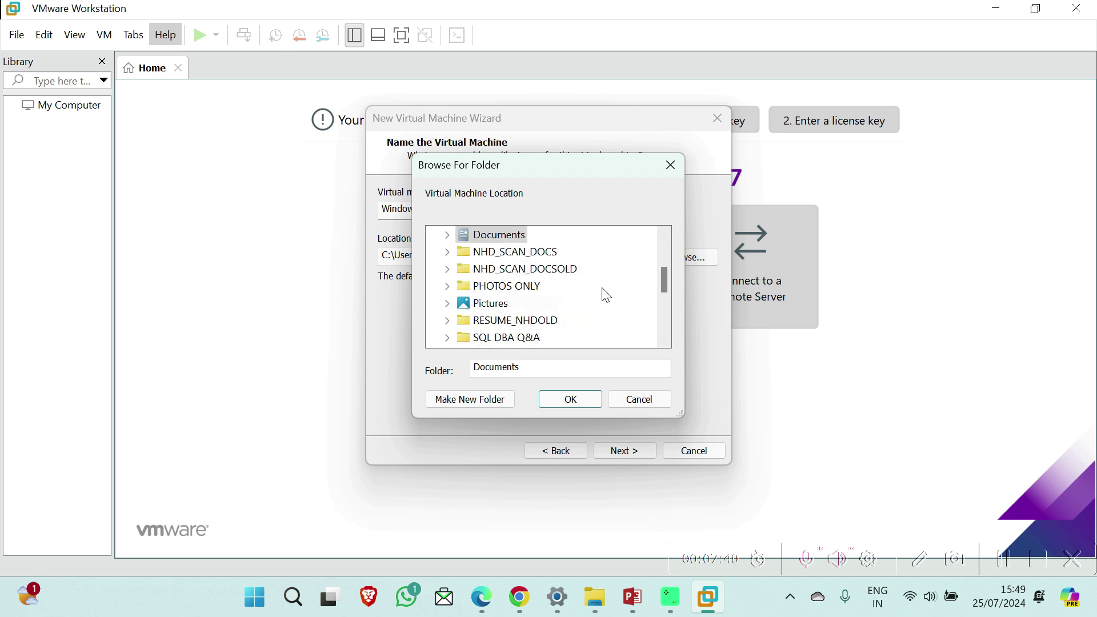
pyautogui.scroll(-2, 603, 303)
pyautogui.scroll(-2, 598, 318)
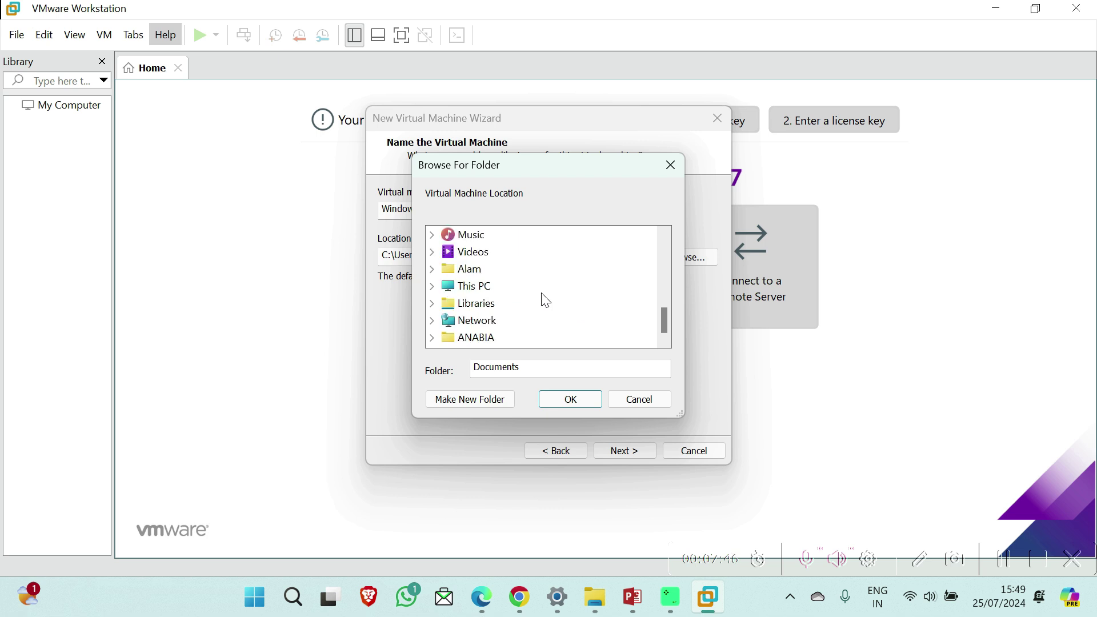
pyautogui.click(432, 286)
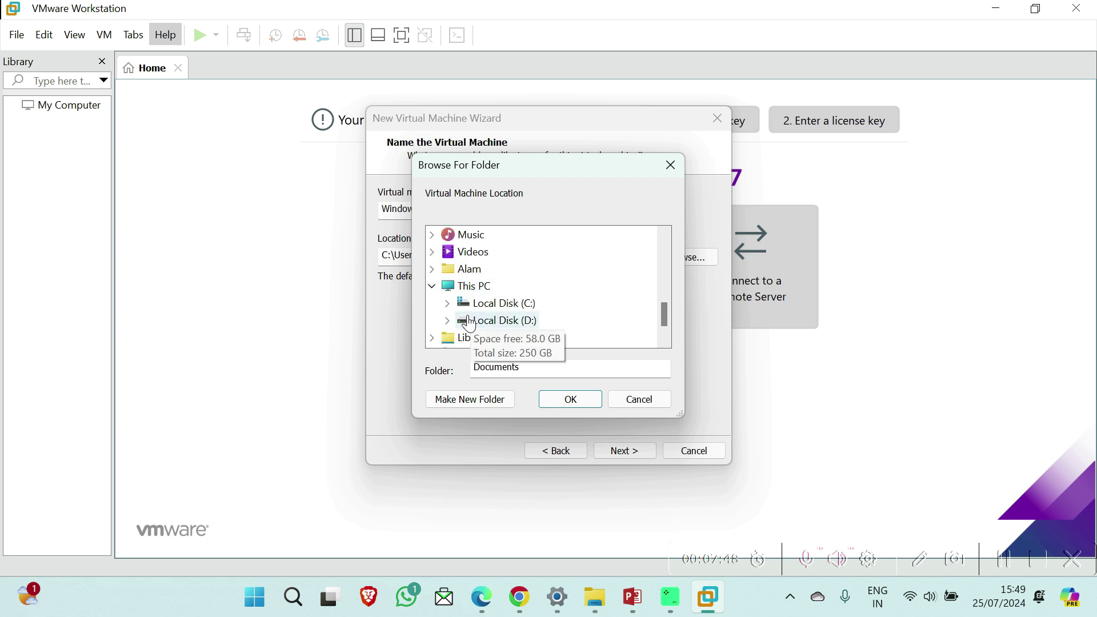
pyautogui.click(447, 320)
pyautogui.scroll(-1, 474, 321)
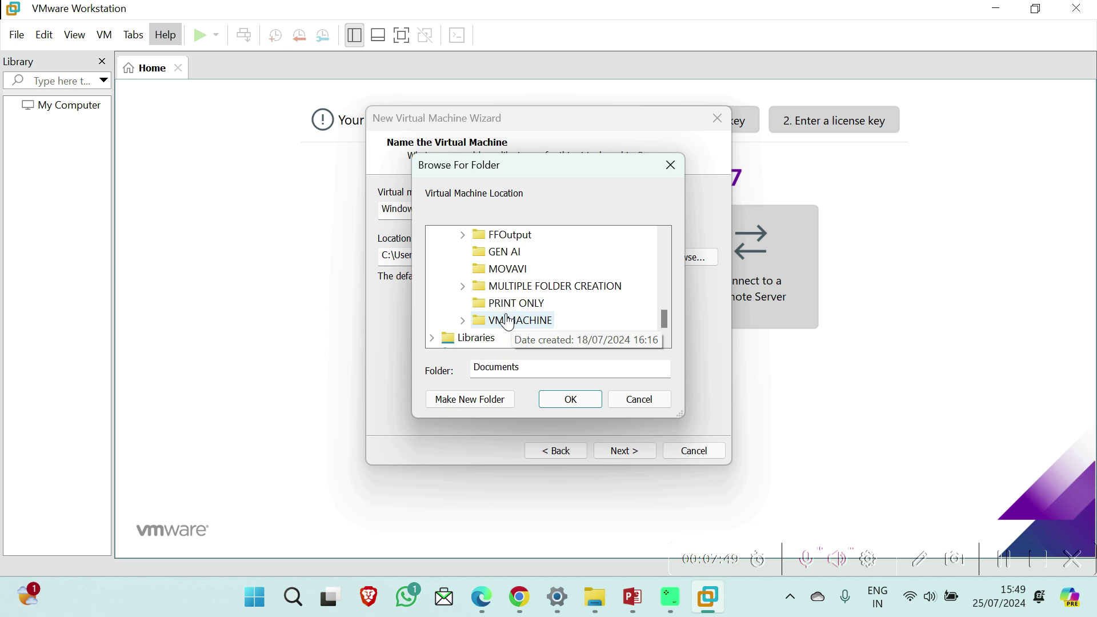
pyautogui.click(463, 320)
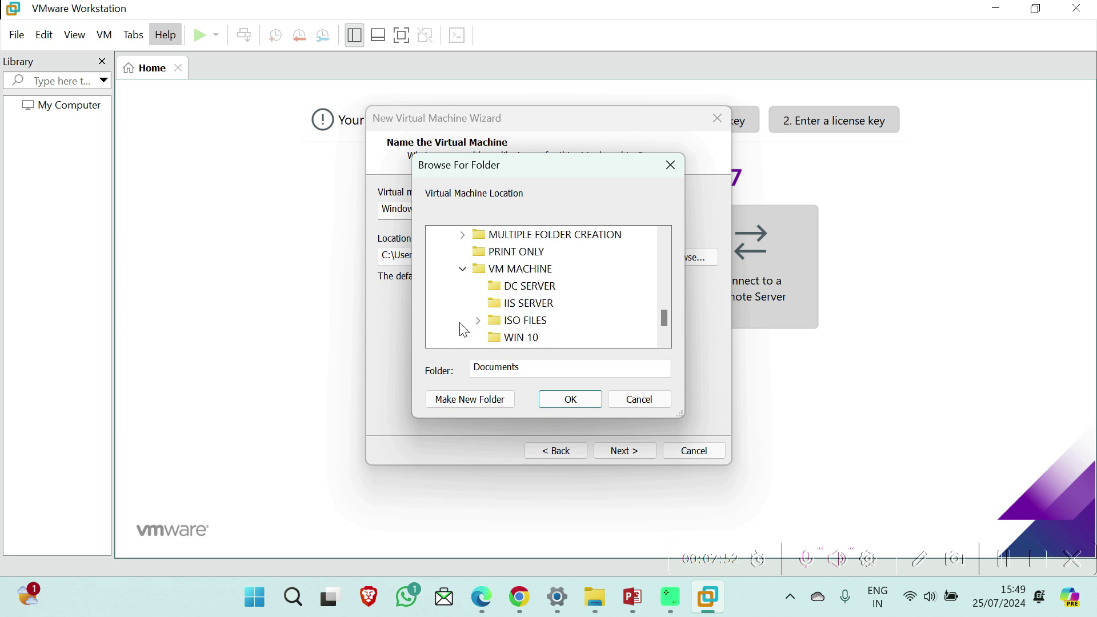
# Step: Set the virtual machine's location to D:\VM MACHINE\DC SERVER and accept the BIOS firmware type
pyautogui.click(533, 287)
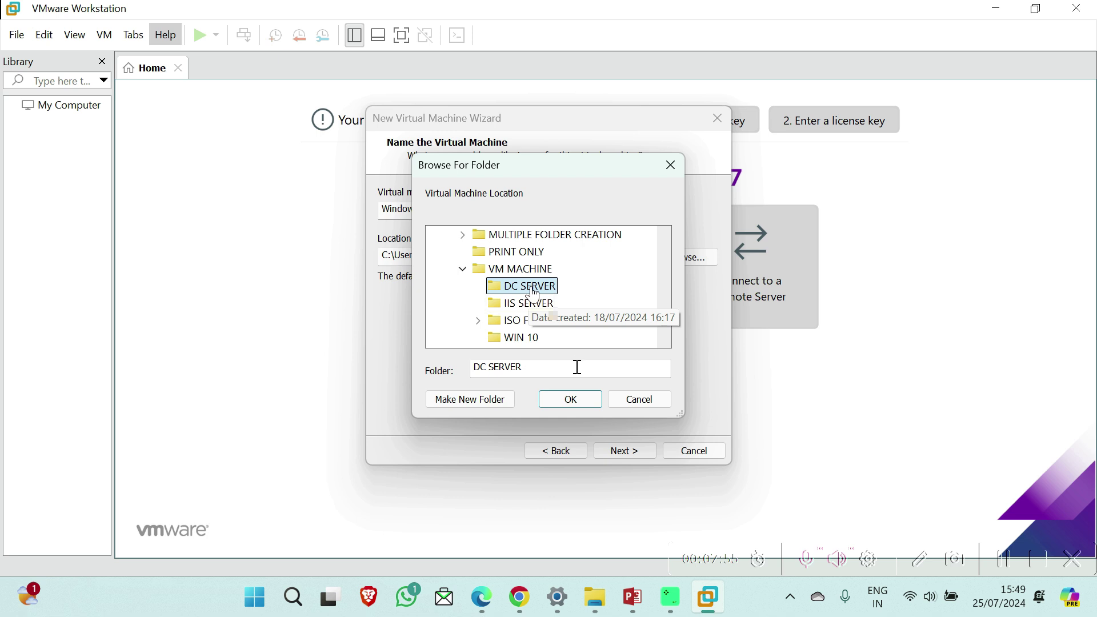
pyautogui.click(568, 400)
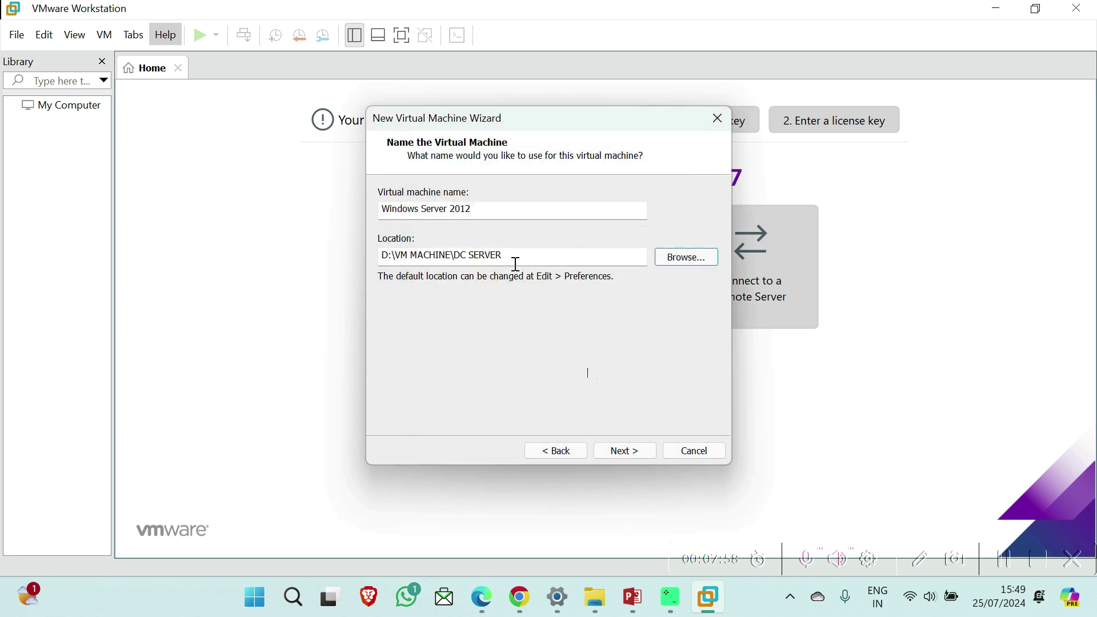
pyautogui.click(615, 455)
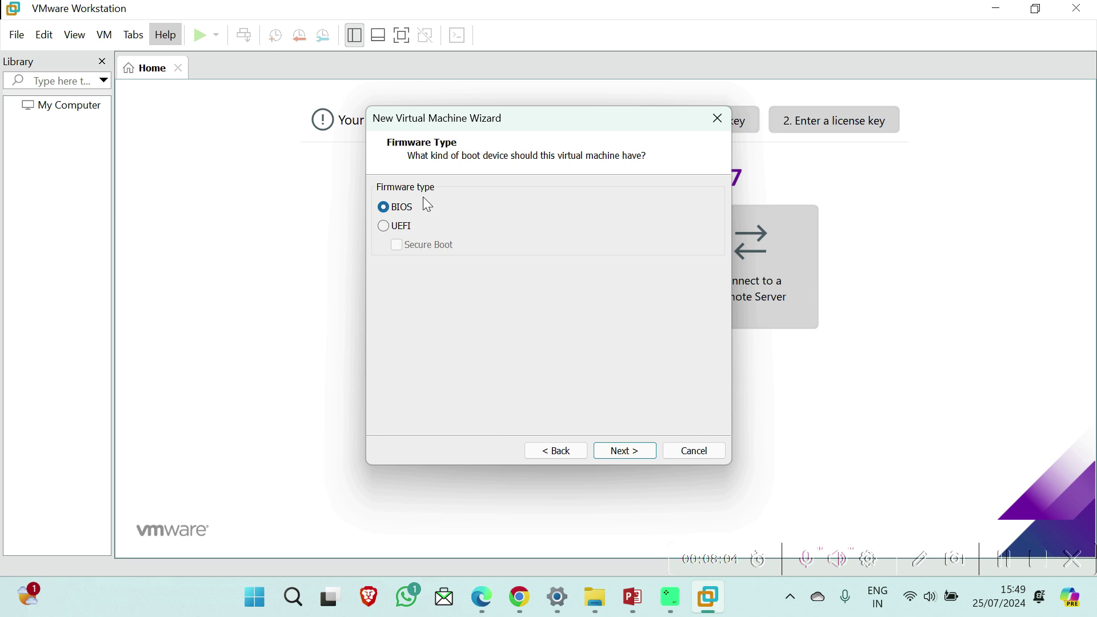
pyautogui.click(615, 451)
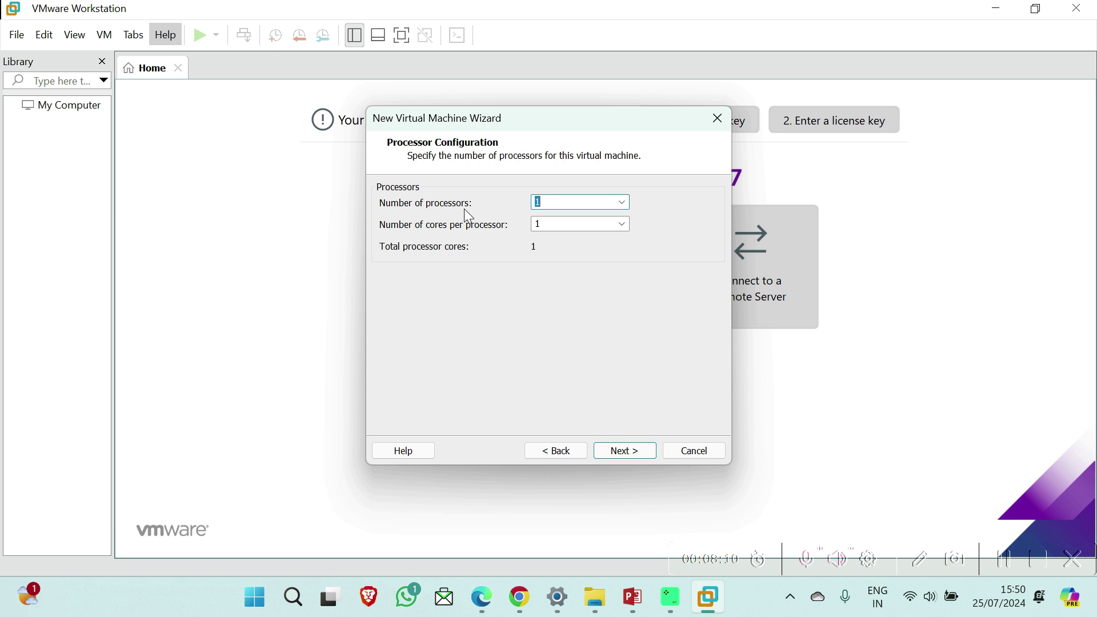
# Step: Open Task Manager and examine the host's CPU performance details, widening the window to show the cores and logical processors
pyautogui.rightClick(188, 597)
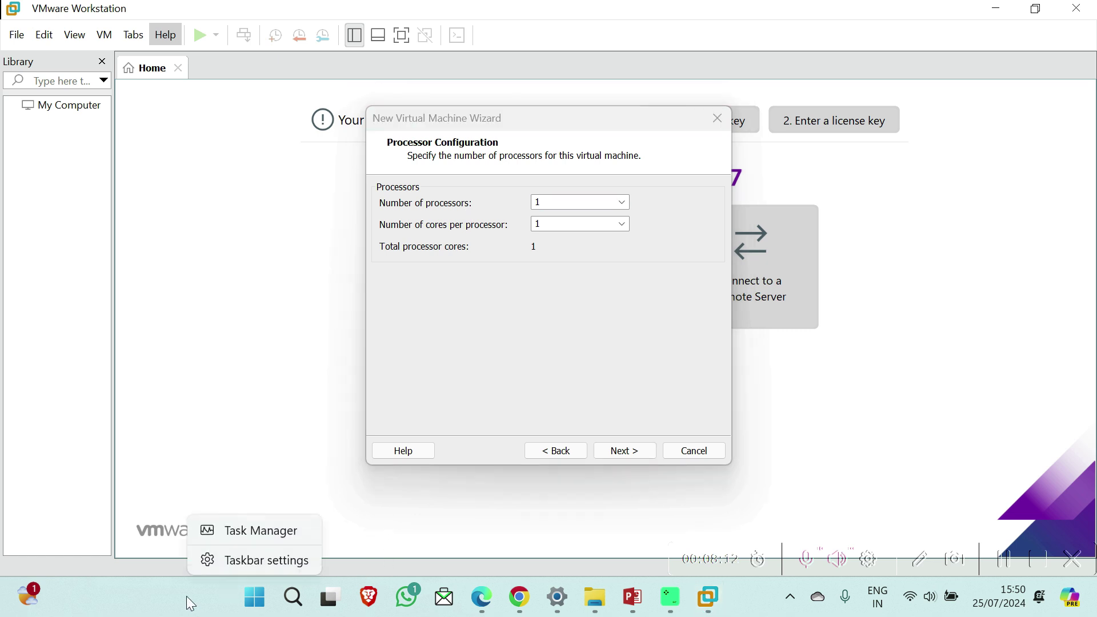
pyautogui.click(263, 533)
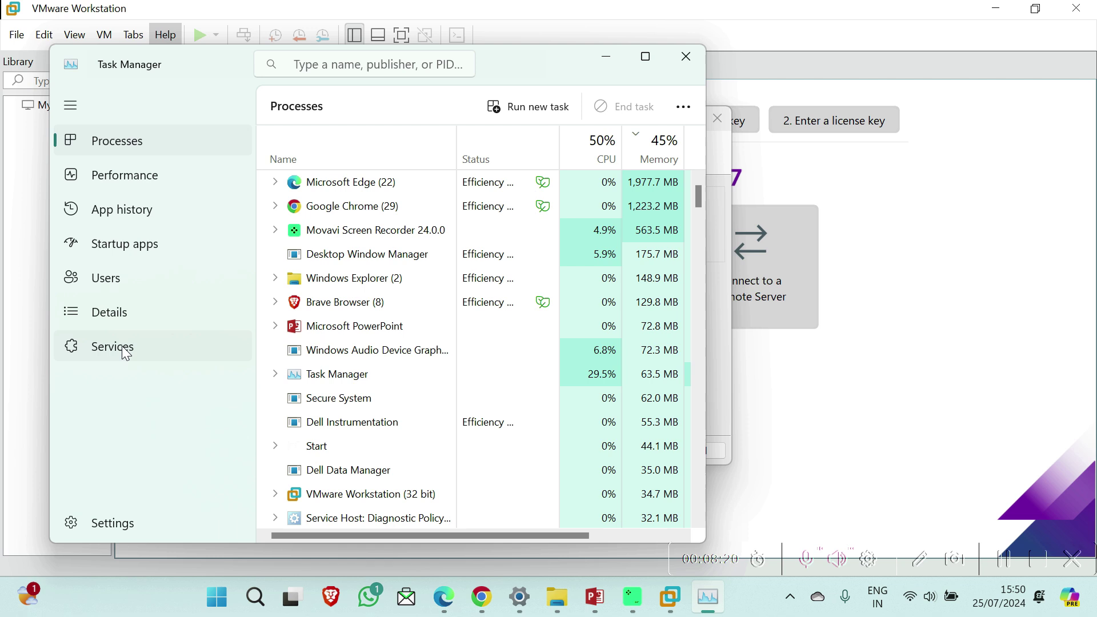
pyautogui.click(133, 185)
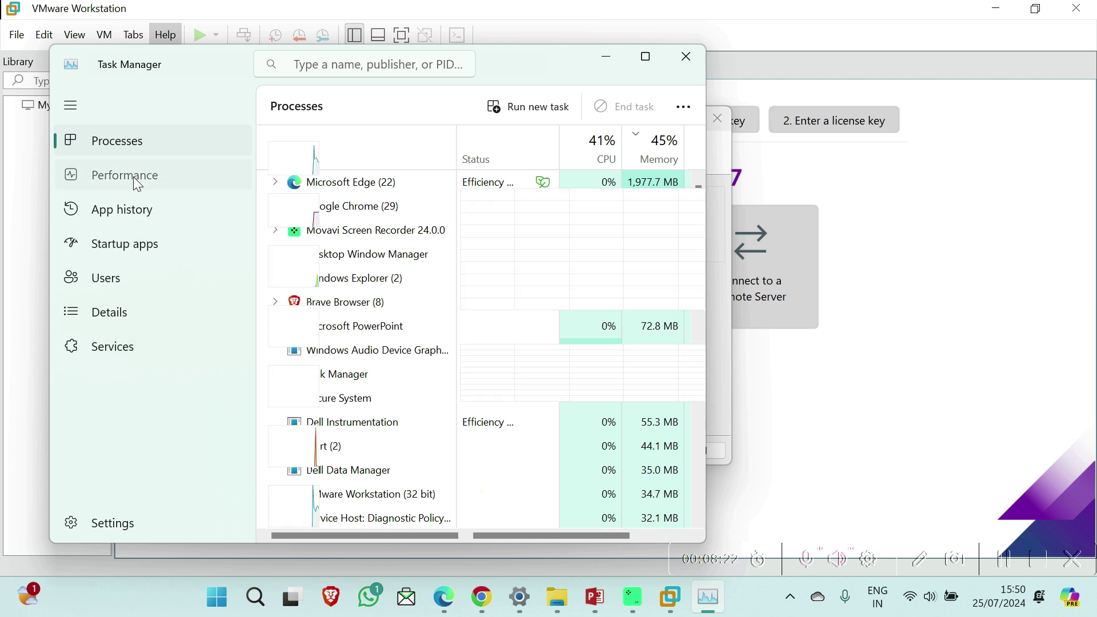
pyautogui.click(363, 167)
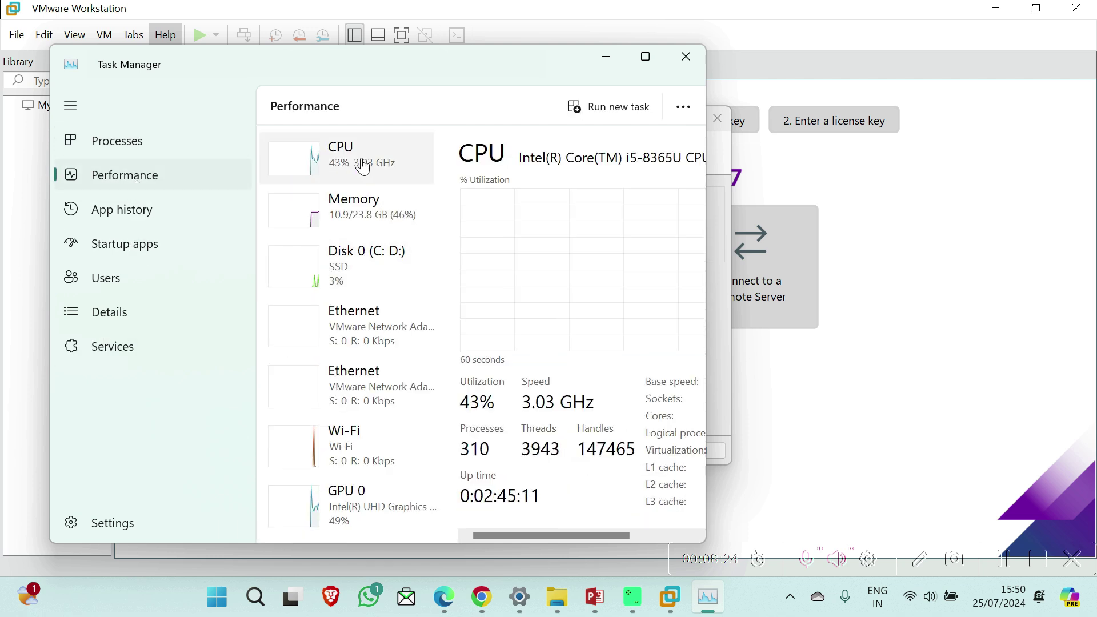
pyautogui.moveTo(707, 425); pyautogui.dragTo(1002, 447)
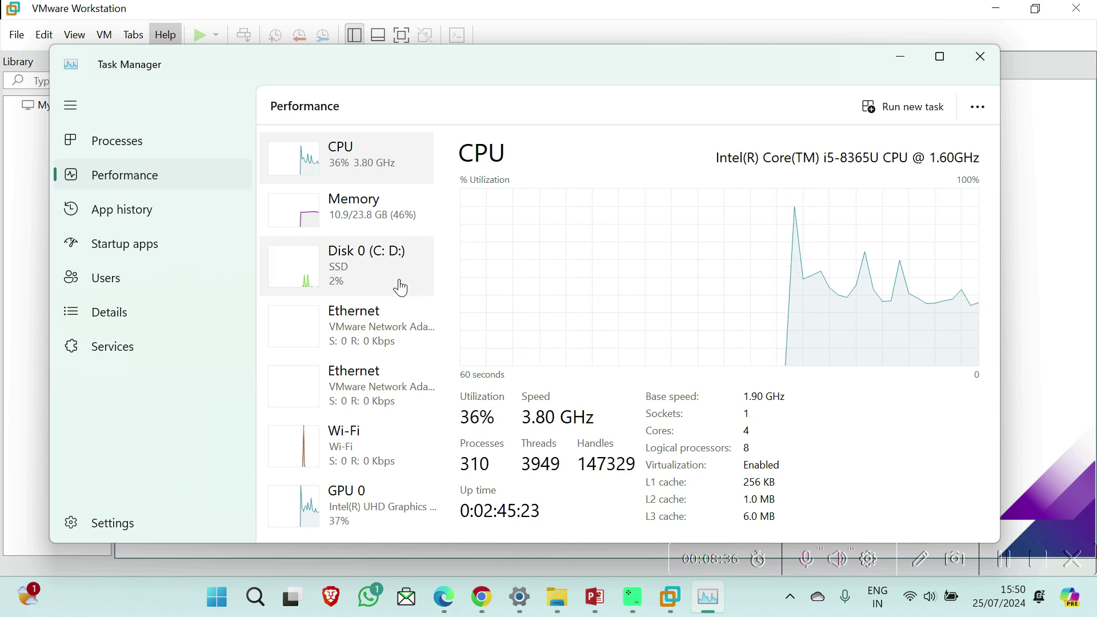
# Step: Check the host's memory and Disk 0 performance details, and minimize Task Manager to return to the wizard
pyautogui.click(347, 222)
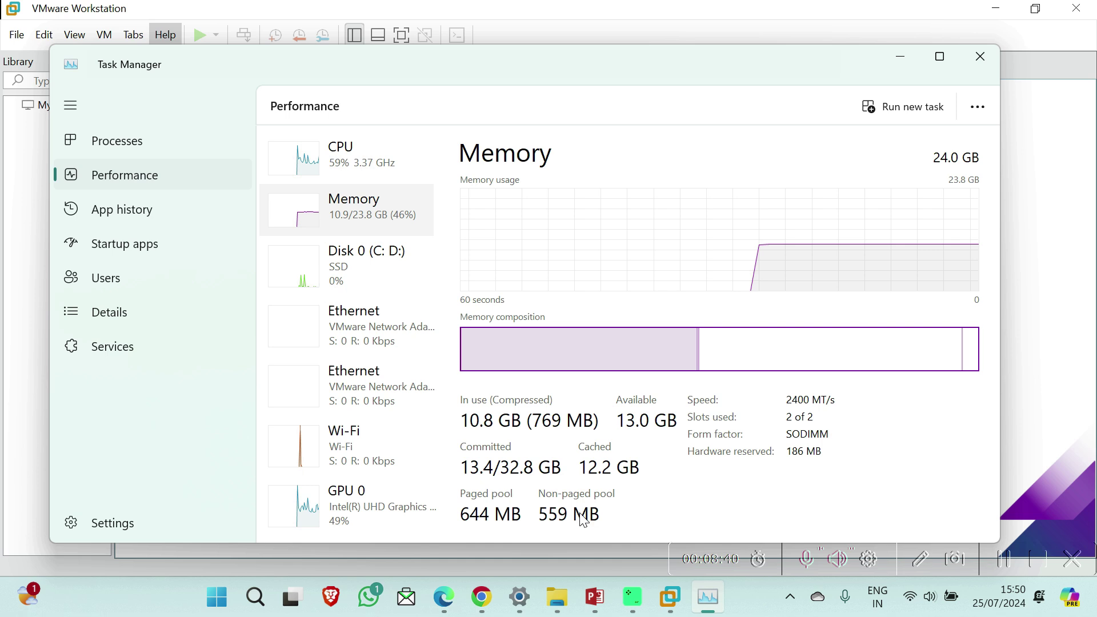
pyautogui.click(380, 260)
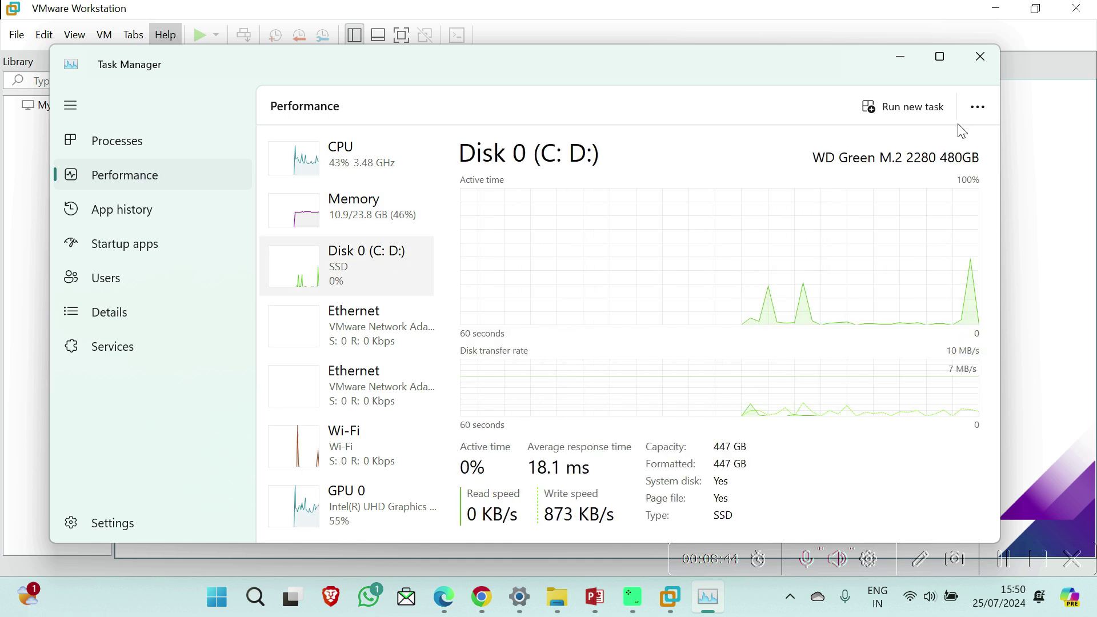
pyautogui.click(902, 59)
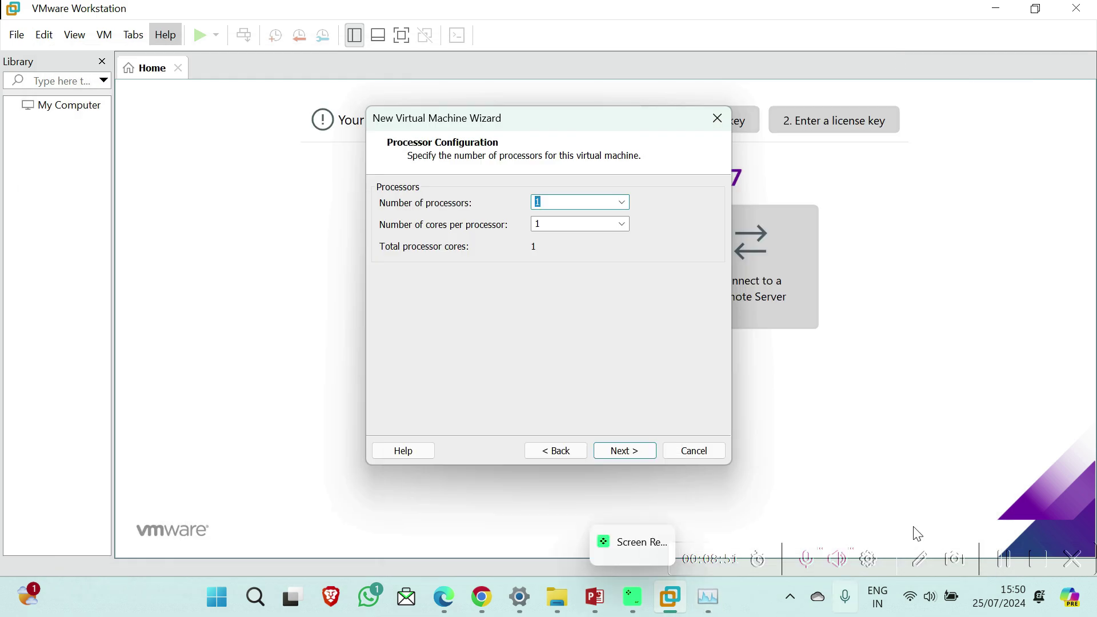
# Step: View the available Wi-Fi networks in quick settings, and switch to Windows Settings to open the Wi-Fi page under Network & internet
pyautogui.click(913, 600)
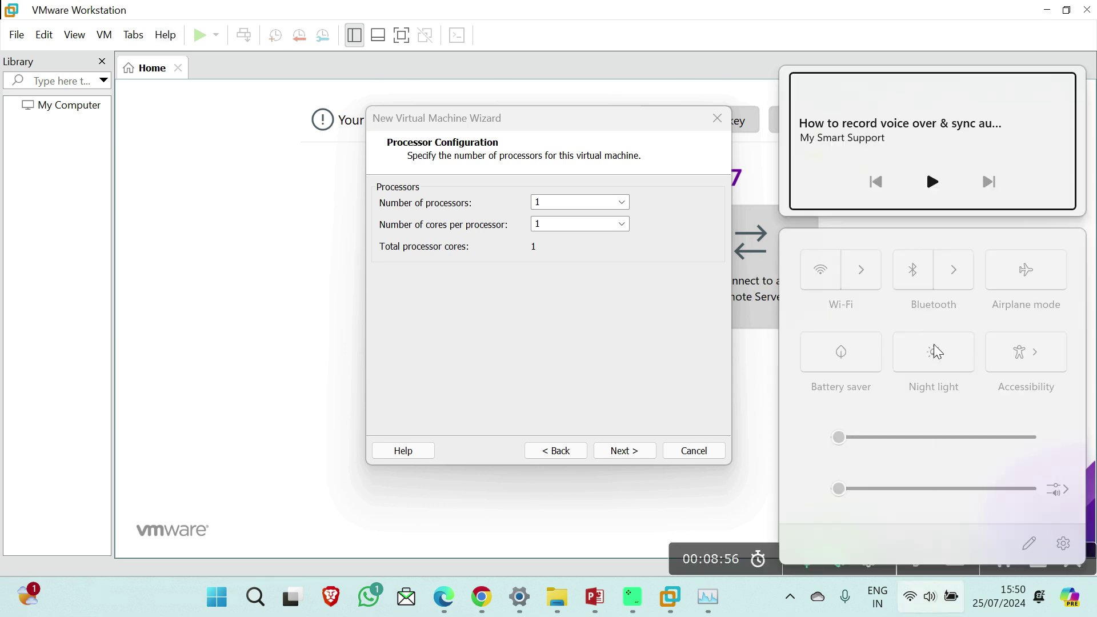
pyautogui.click(862, 270)
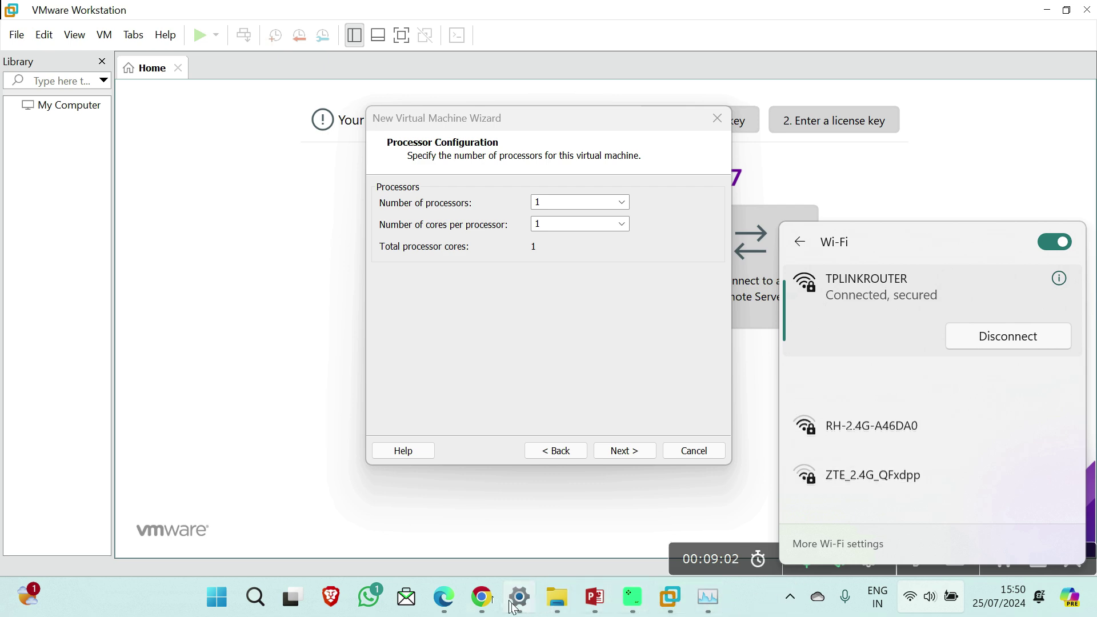
pyautogui.click(484, 600)
pyautogui.click(529, 598)
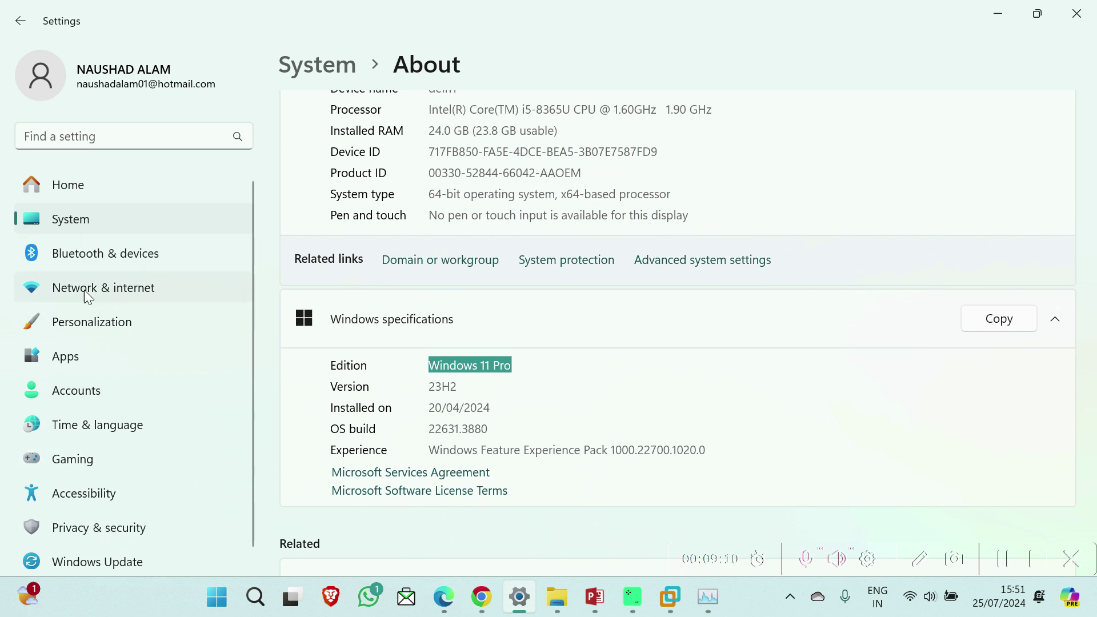
pyautogui.click(101, 290)
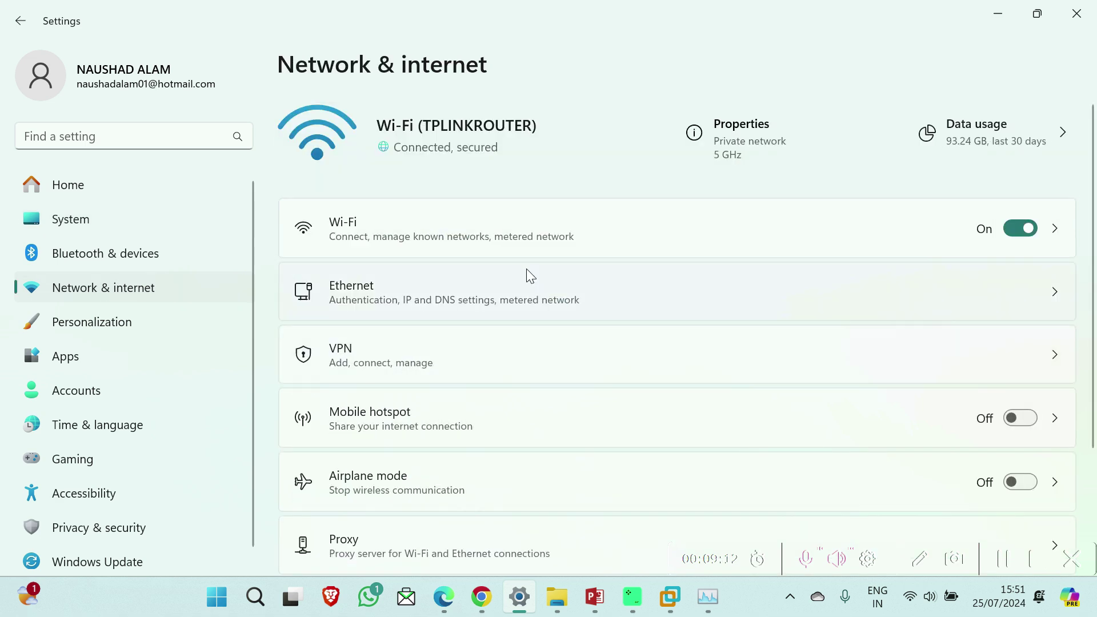
pyautogui.click(550, 252)
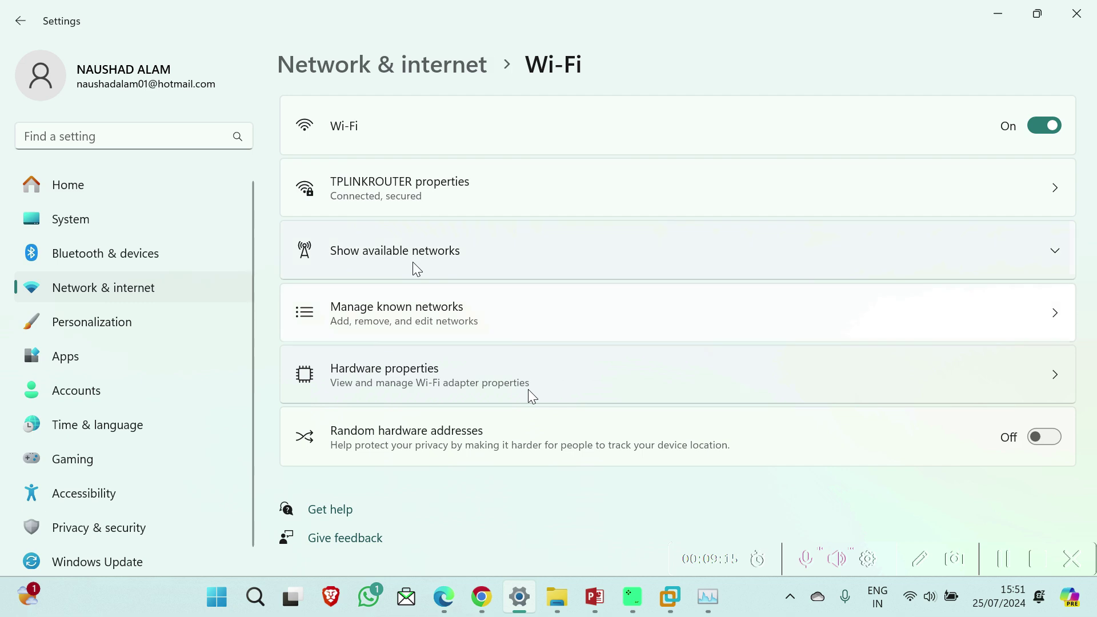
# Step: Open the properties of the connected Wi-Fi network and check the host's IPv4 address
pyautogui.click(440, 188)
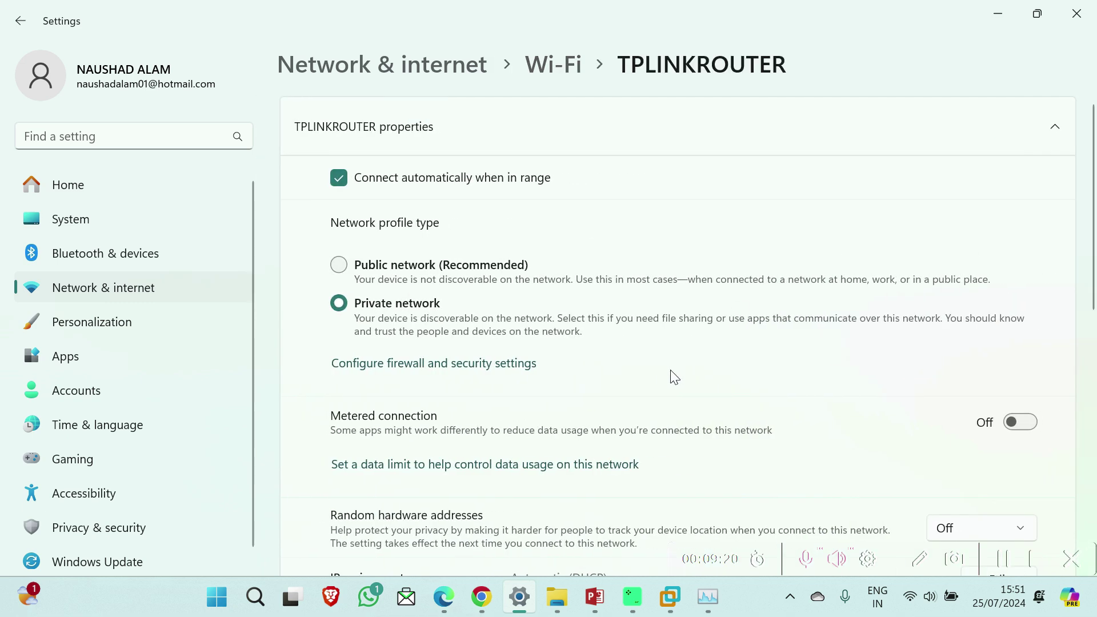
pyautogui.scroll(-5, 661, 390)
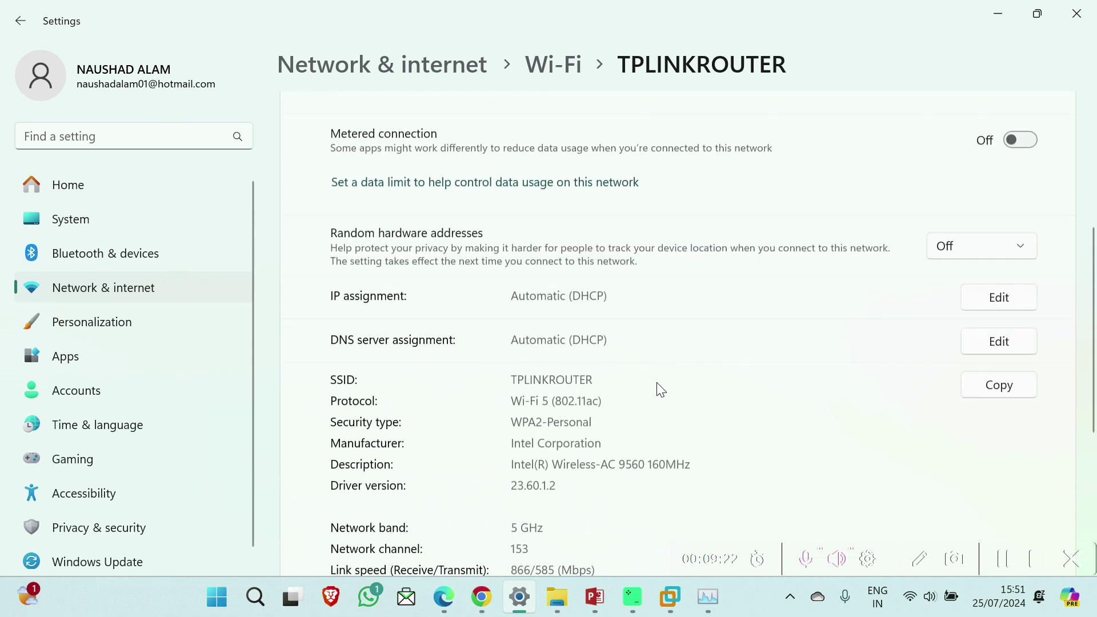
pyautogui.scroll(-1, 661, 386)
pyautogui.scroll(-3, 659, 383)
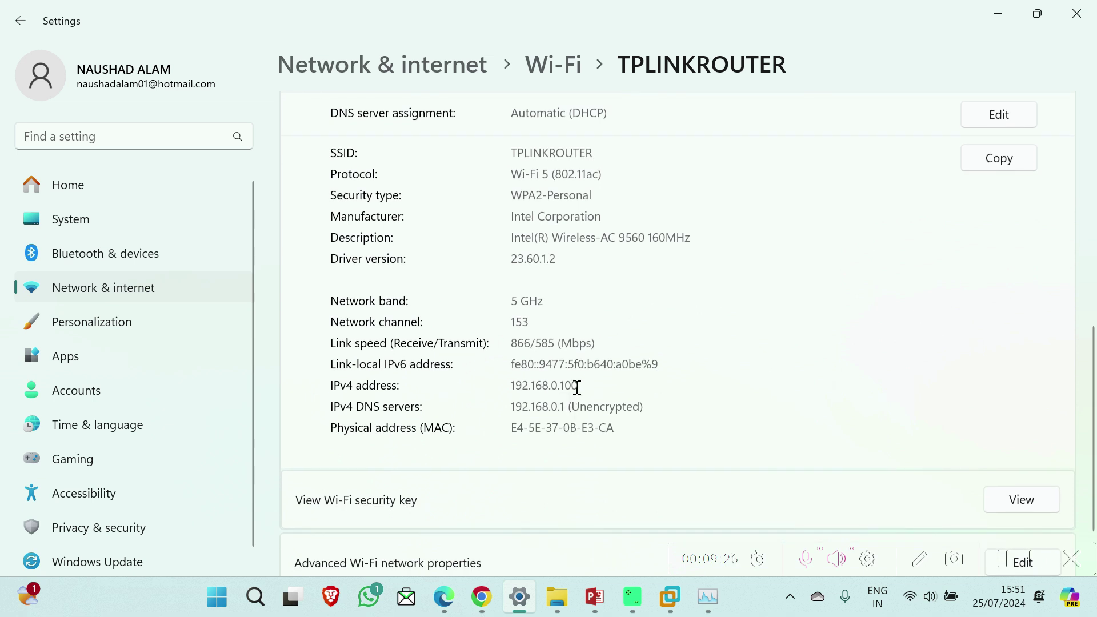
pyautogui.moveTo(579, 385); pyautogui.dragTo(497, 382)
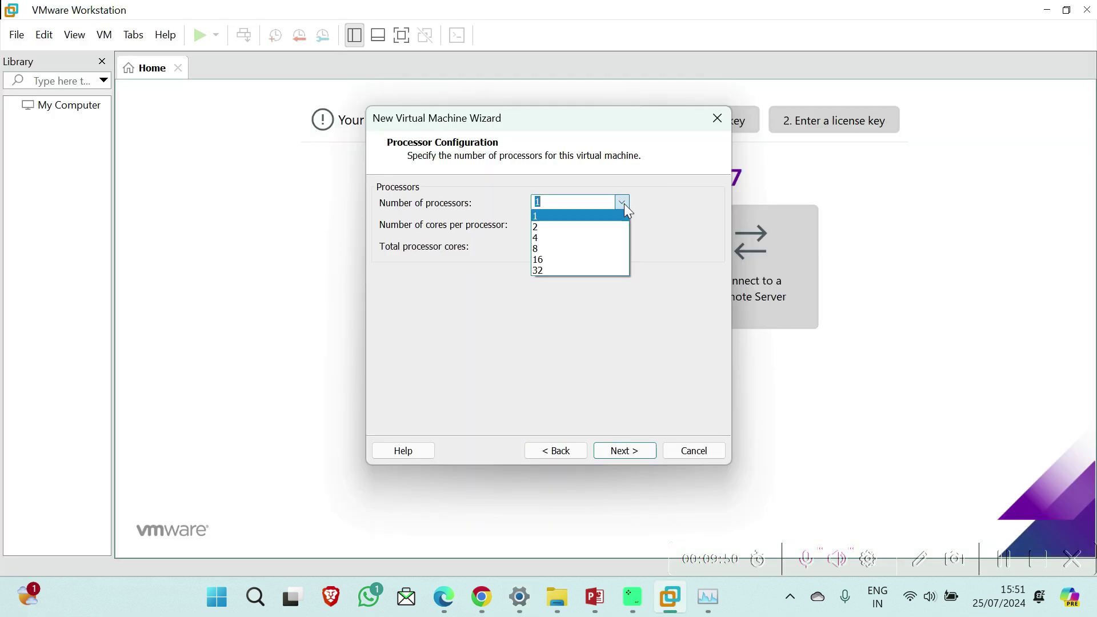
# Step: Return to the VMware wizard, keep one processor with one core, and set the virtual machine's memory to 4 GB
pyautogui.click(626, 199)
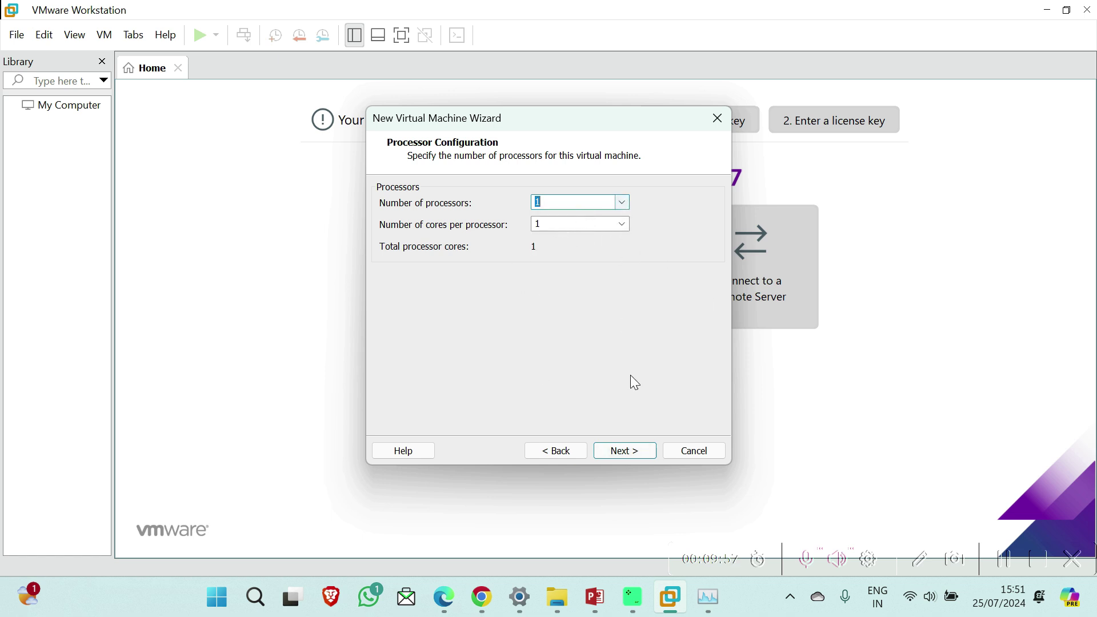
pyautogui.click(624, 452)
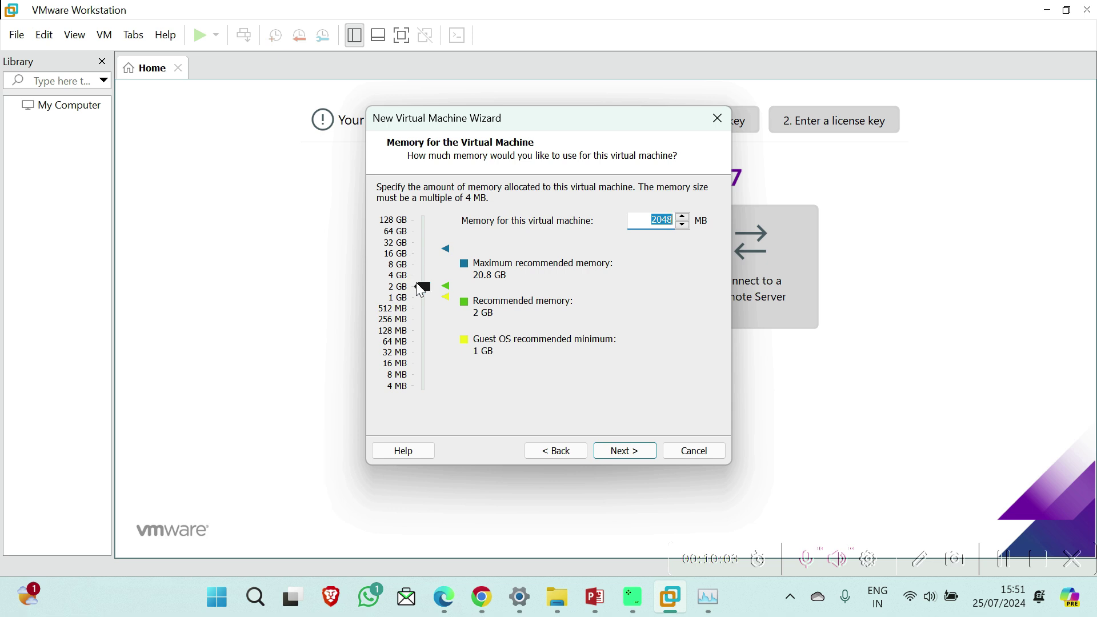
pyautogui.moveTo(418, 286); pyautogui.dragTo(425, 276)
pyautogui.moveTo(425, 276); pyautogui.dragTo(424, 273)
pyautogui.click(625, 450)
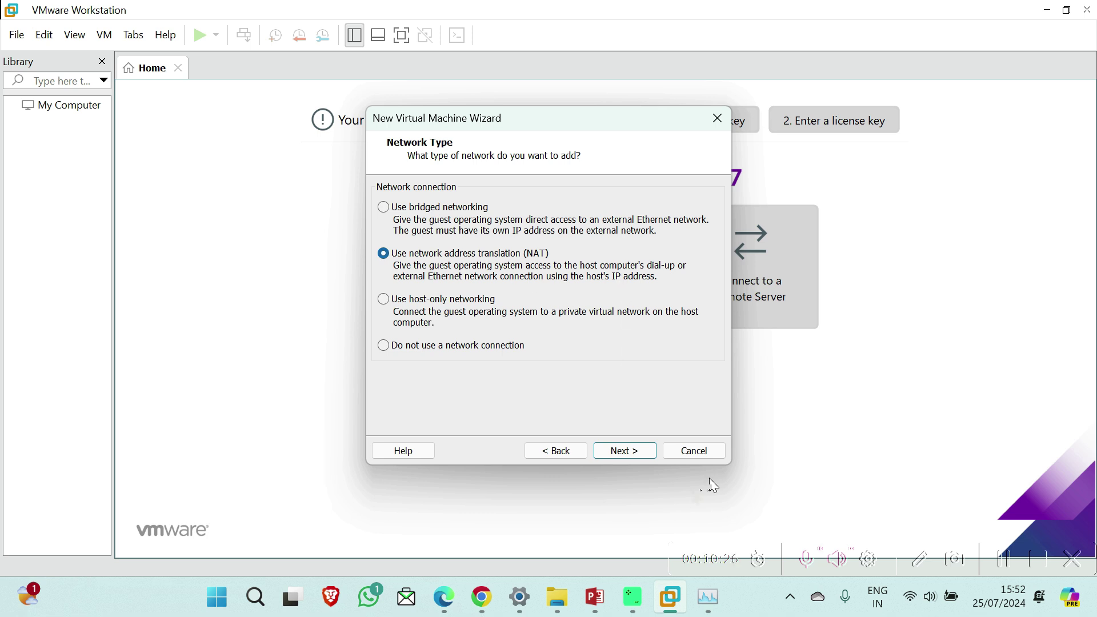
# Step: Choose bridged networking, and accept the LSI Logic SAS controller with a new SCSI virtual disk
pyautogui.click(387, 208)
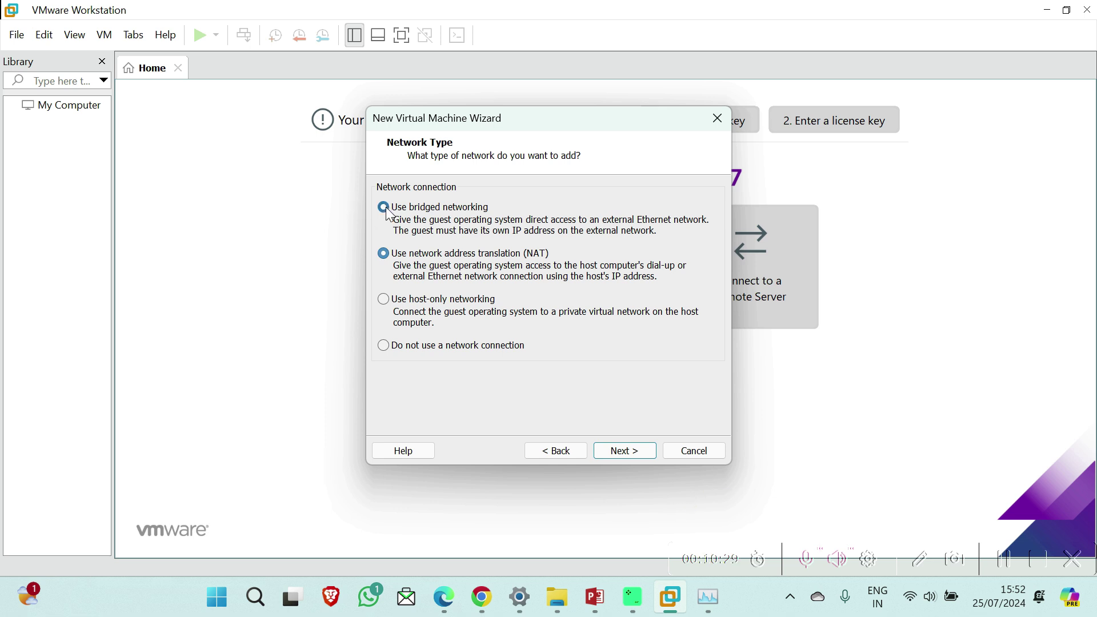
pyautogui.click(625, 451)
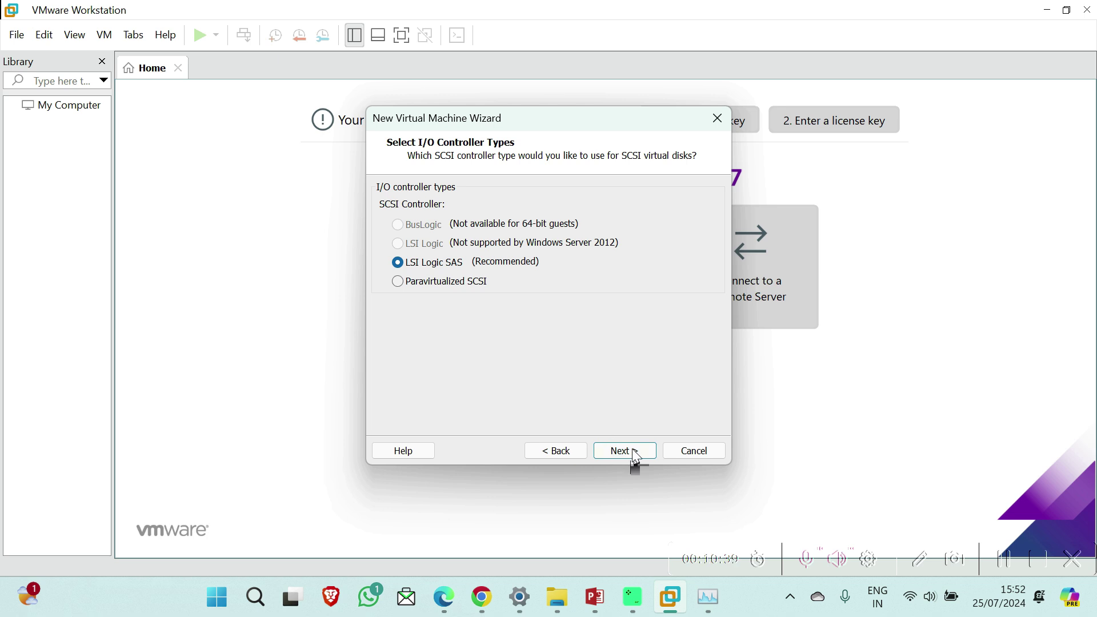
pyautogui.click(614, 453)
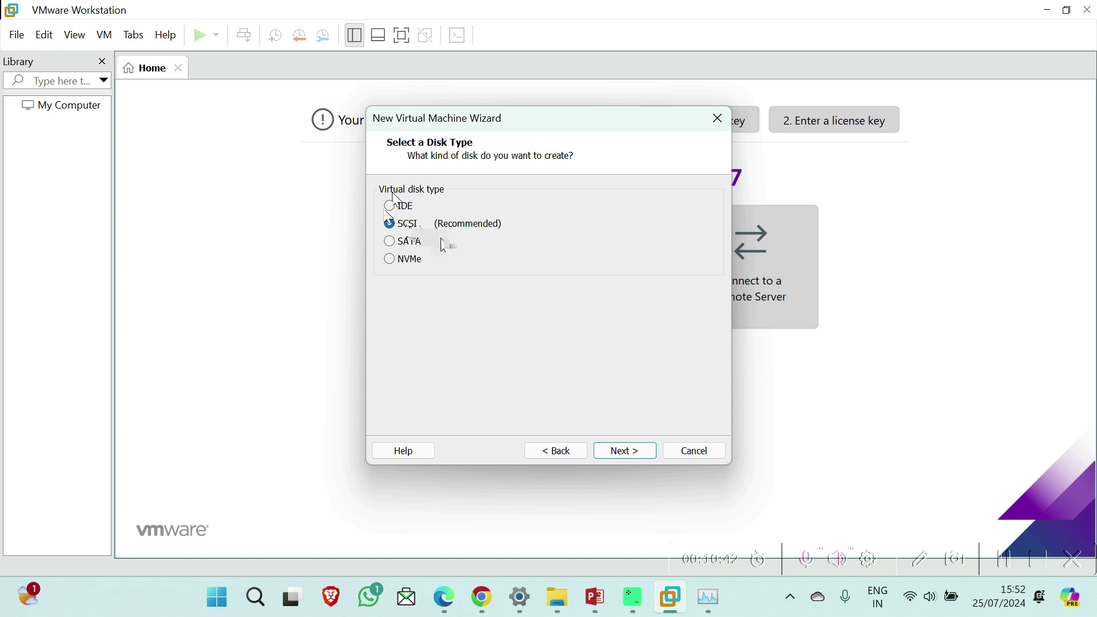
pyautogui.click(627, 453)
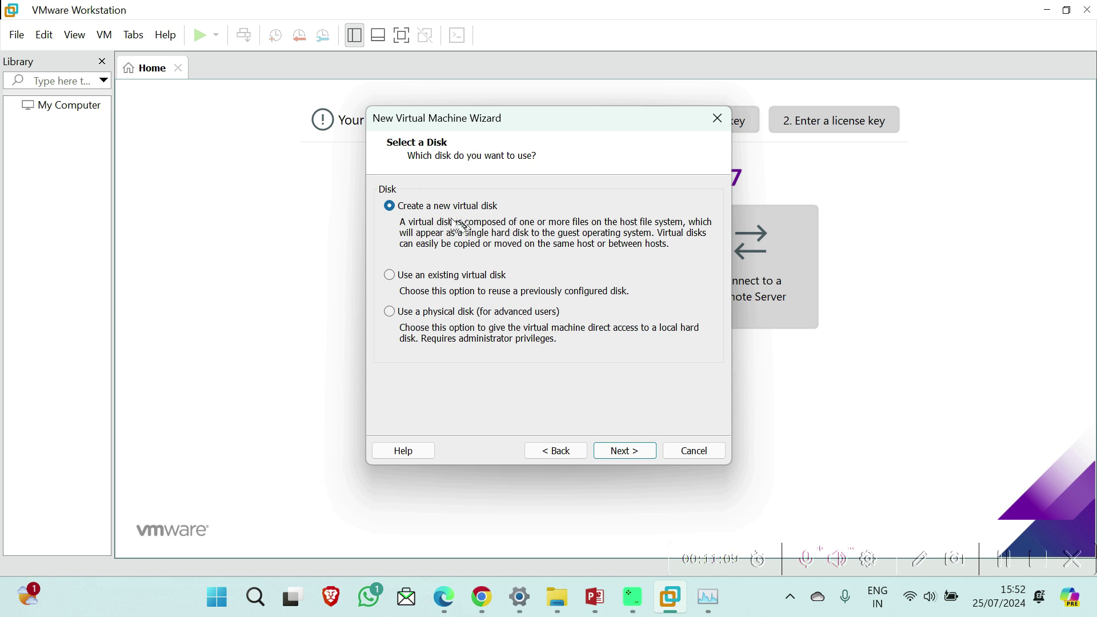
pyautogui.click(623, 451)
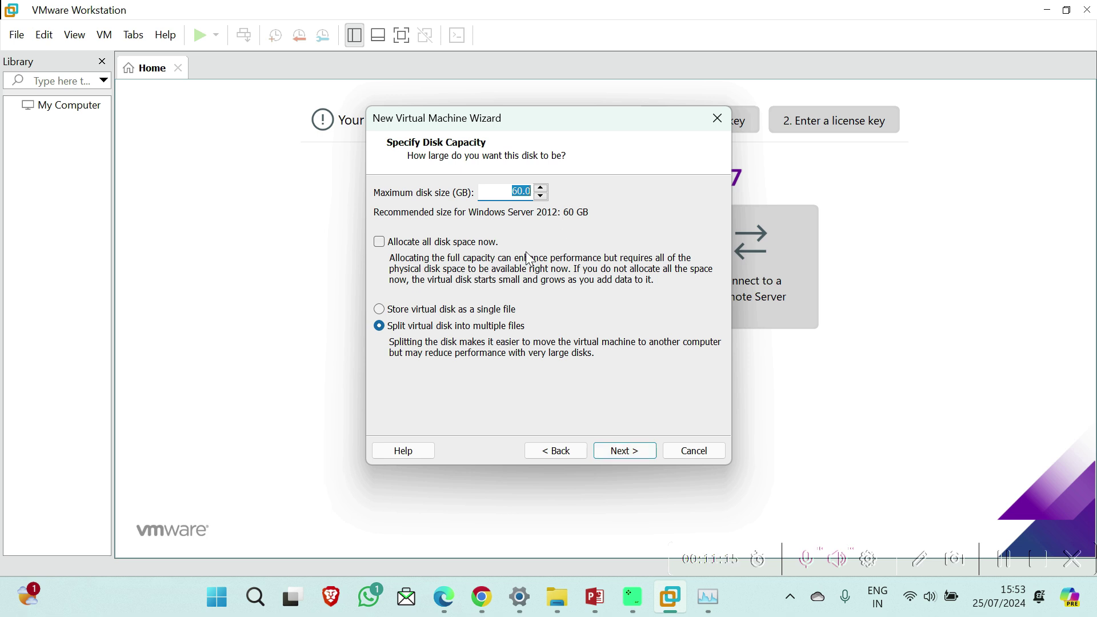
# Step: Define a 30 GB disk with all space allocated now, stored as a single file named Windows Server 2012.vmdk
pyautogui.write('30')
pyautogui.click(384, 245)
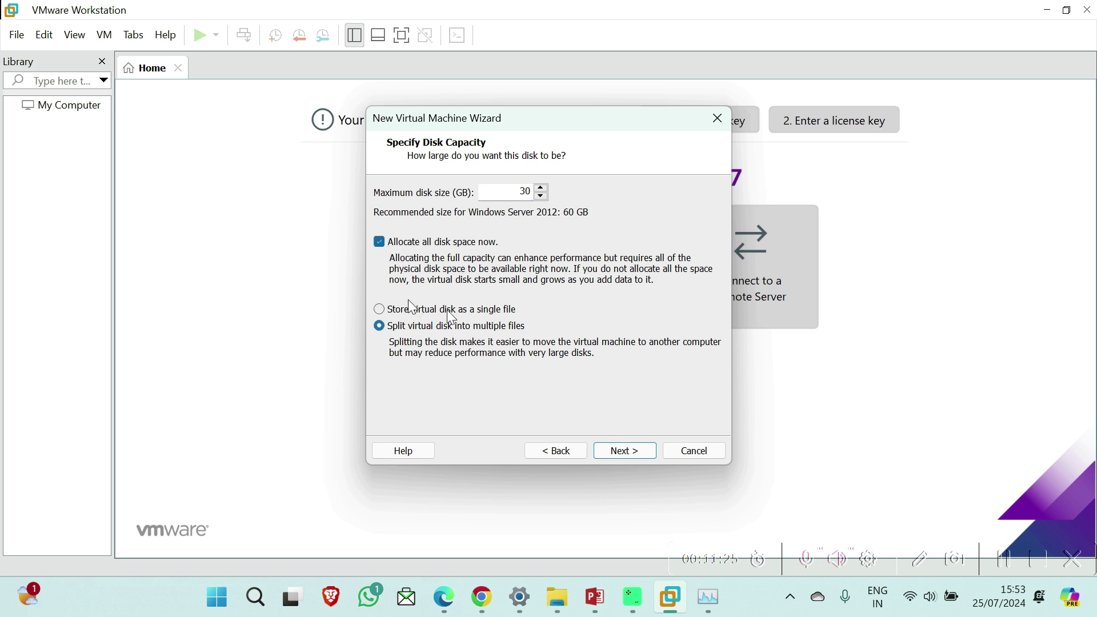
pyautogui.click(380, 309)
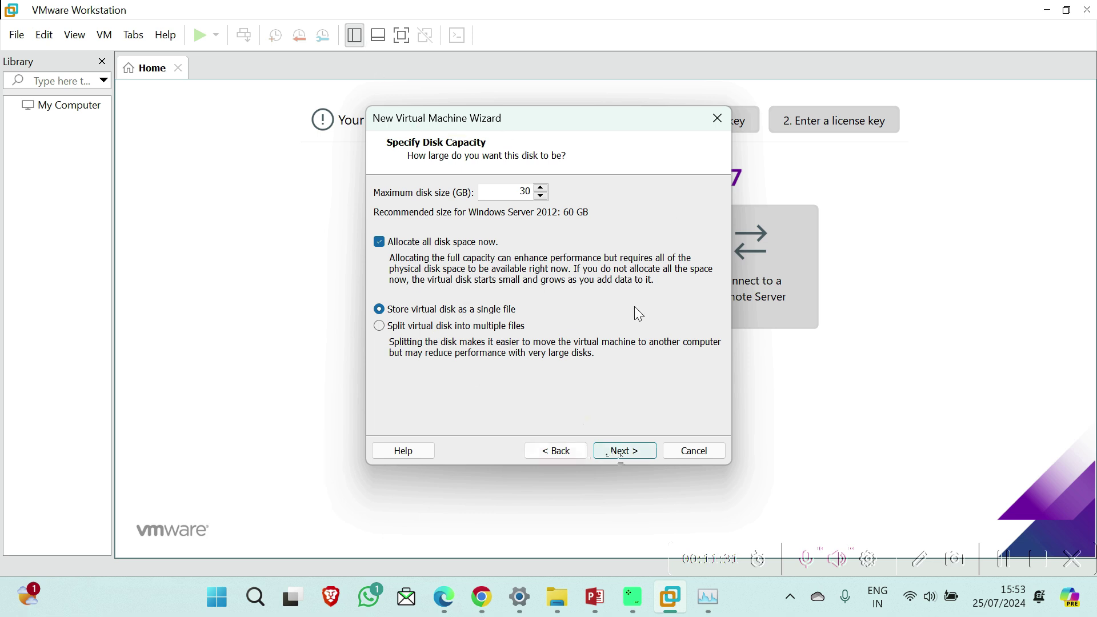
pyautogui.click(624, 451)
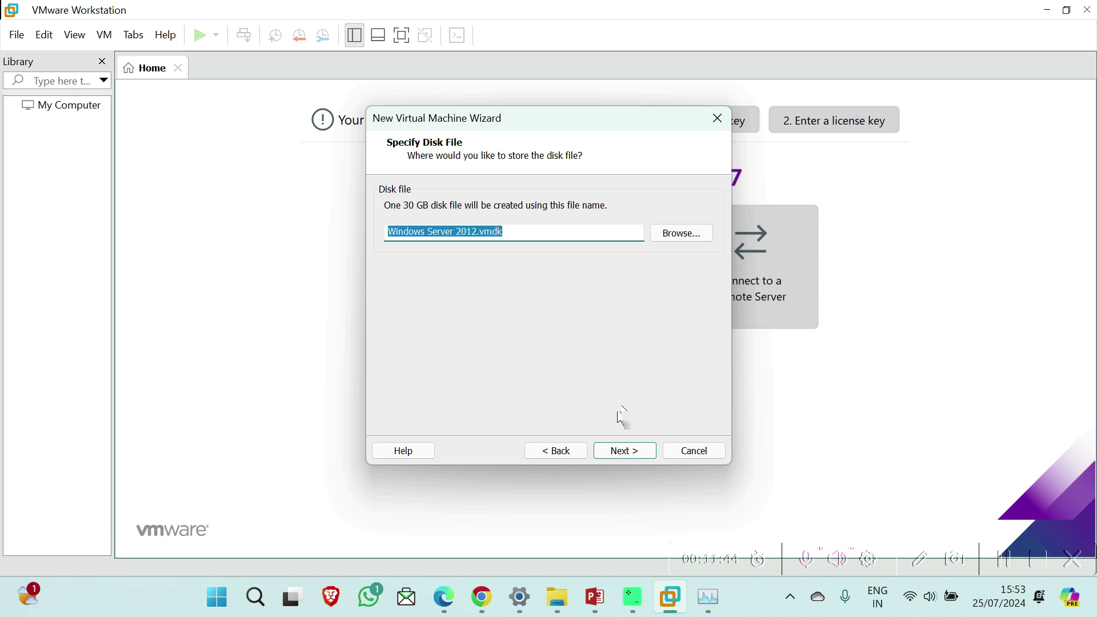
pyautogui.click(625, 451)
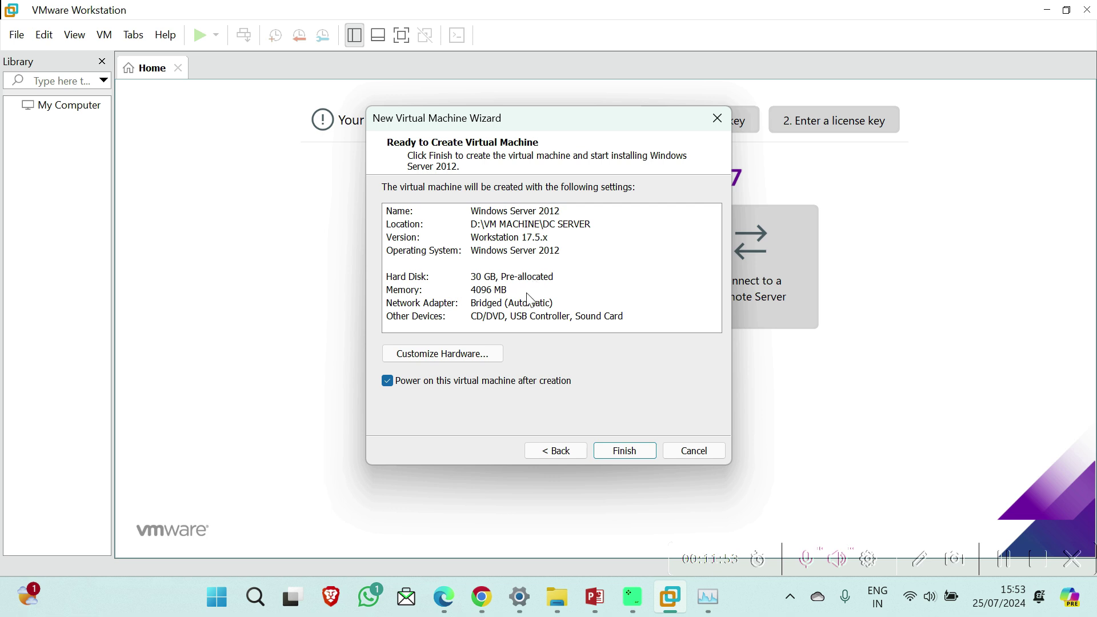
# Step: Customize the hardware so the bridged network adapter replicates the physical network connection state, and finish creating the virtual machine
pyautogui.click(622, 450)
pyautogui.click(452, 352)
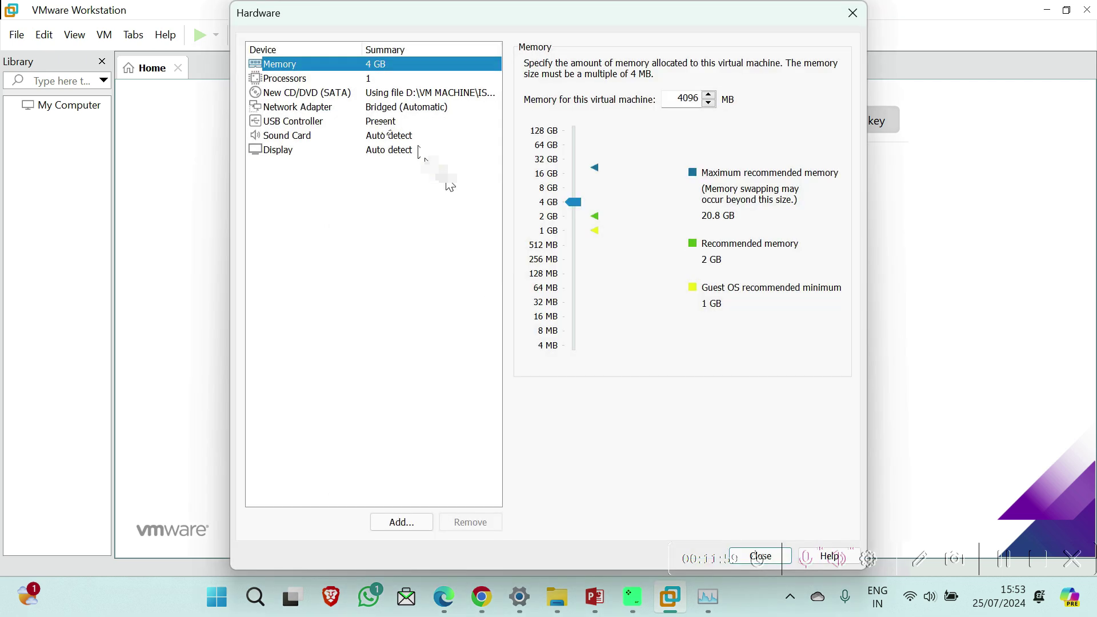
pyautogui.click(301, 77)
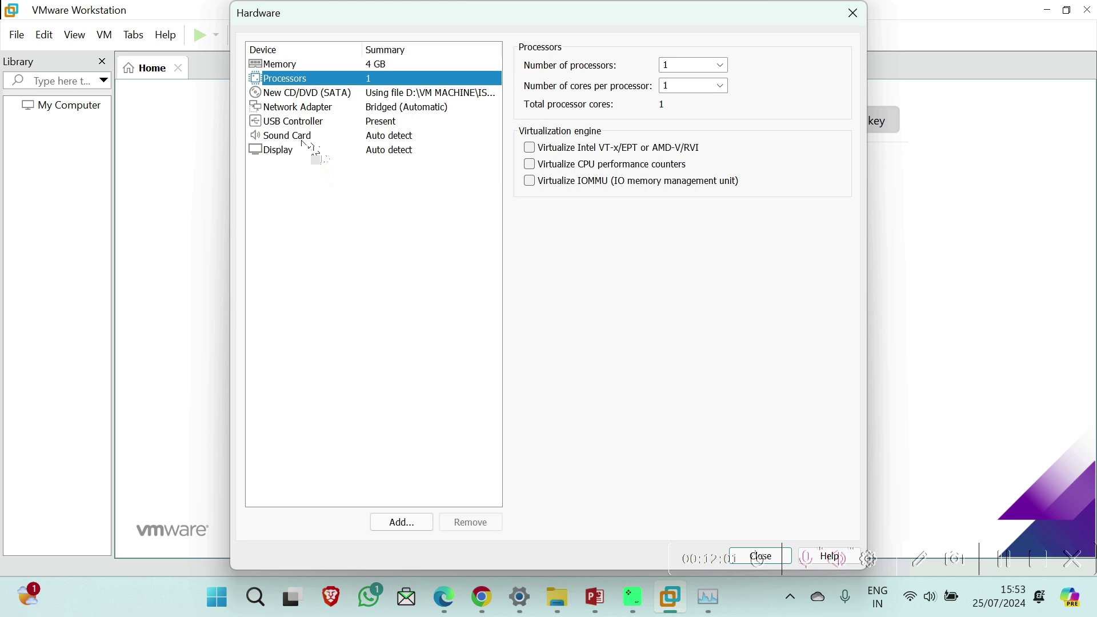
pyautogui.click(308, 108)
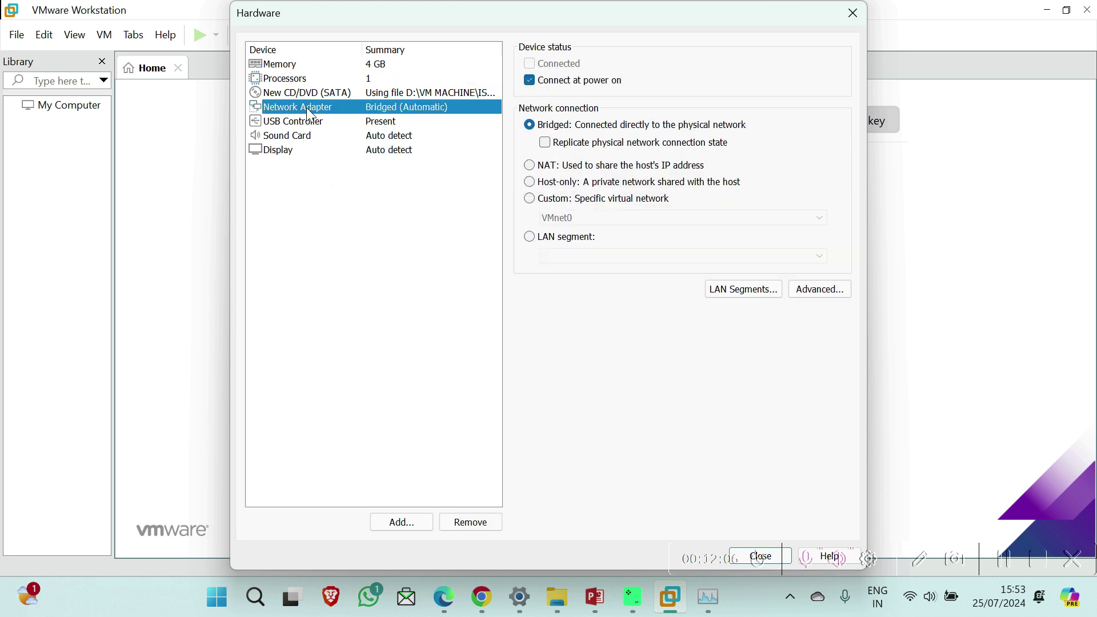
pyautogui.click(573, 143)
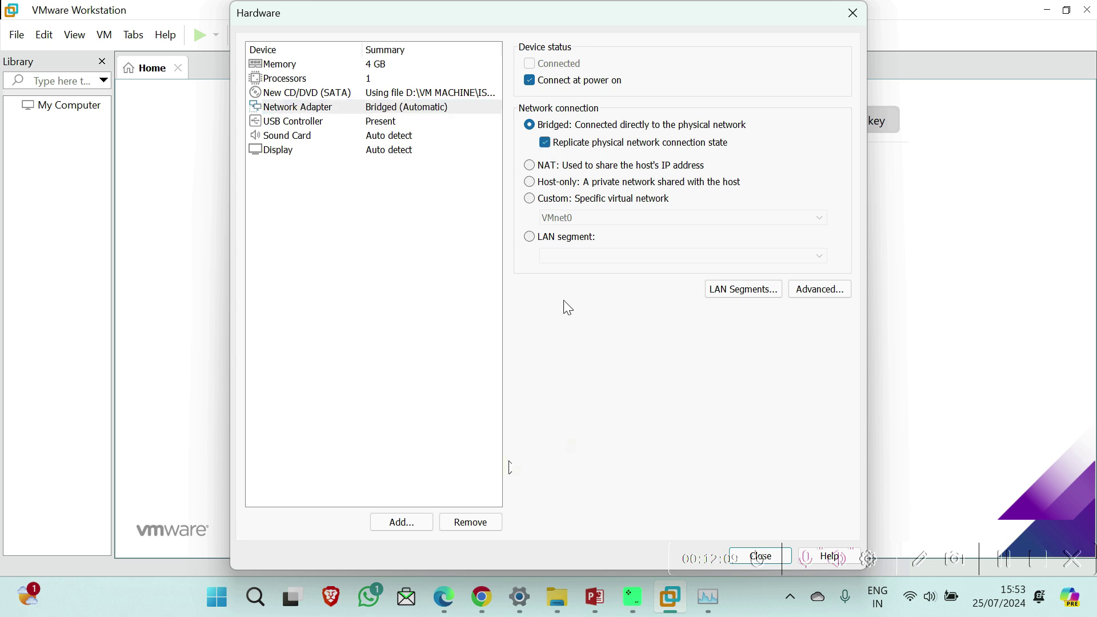
pyautogui.moveTo(731, 10); pyautogui.dragTo(566, 12)
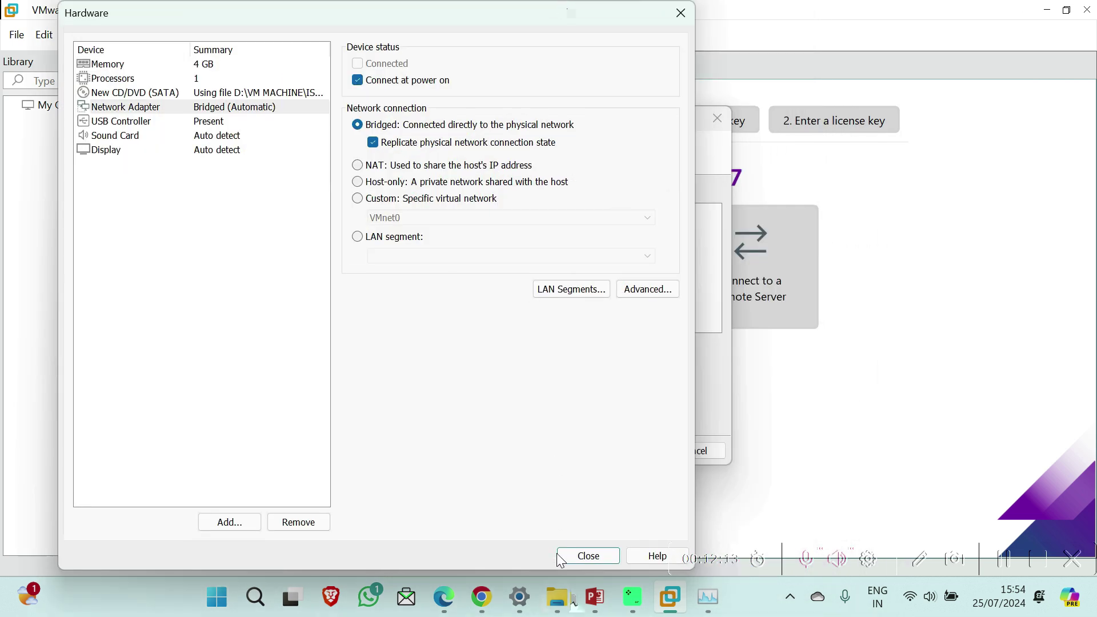
pyautogui.click(595, 557)
pyautogui.click(628, 458)
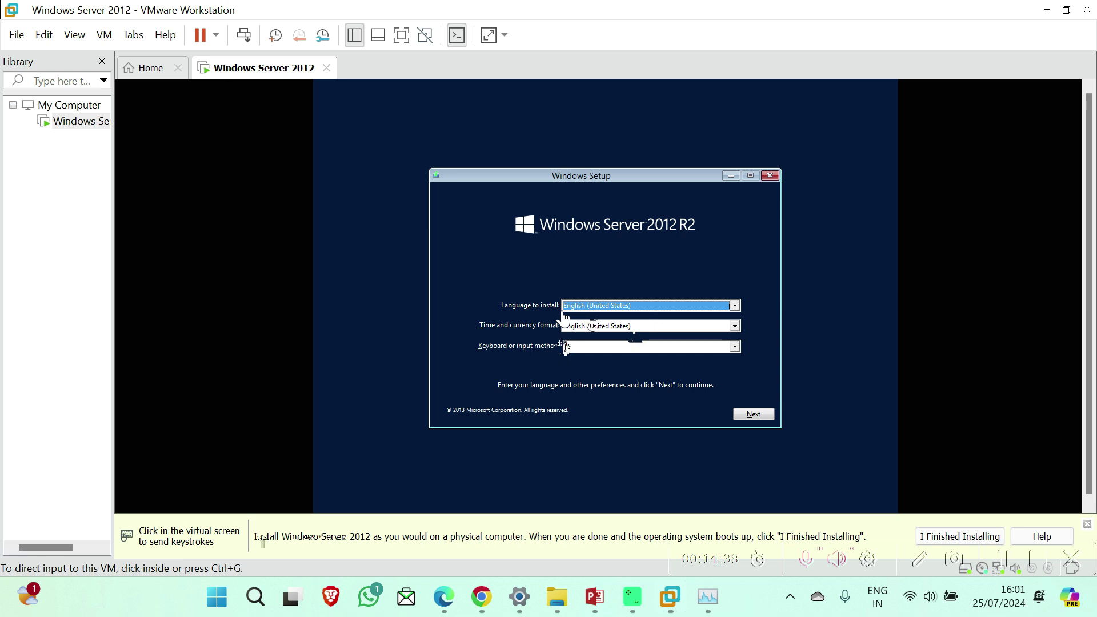
# Step: Direct input to the Windows Server 2012 R2 setup, release the cursor to the host during installation, and return to the guest
pyautogui.click(634, 328)
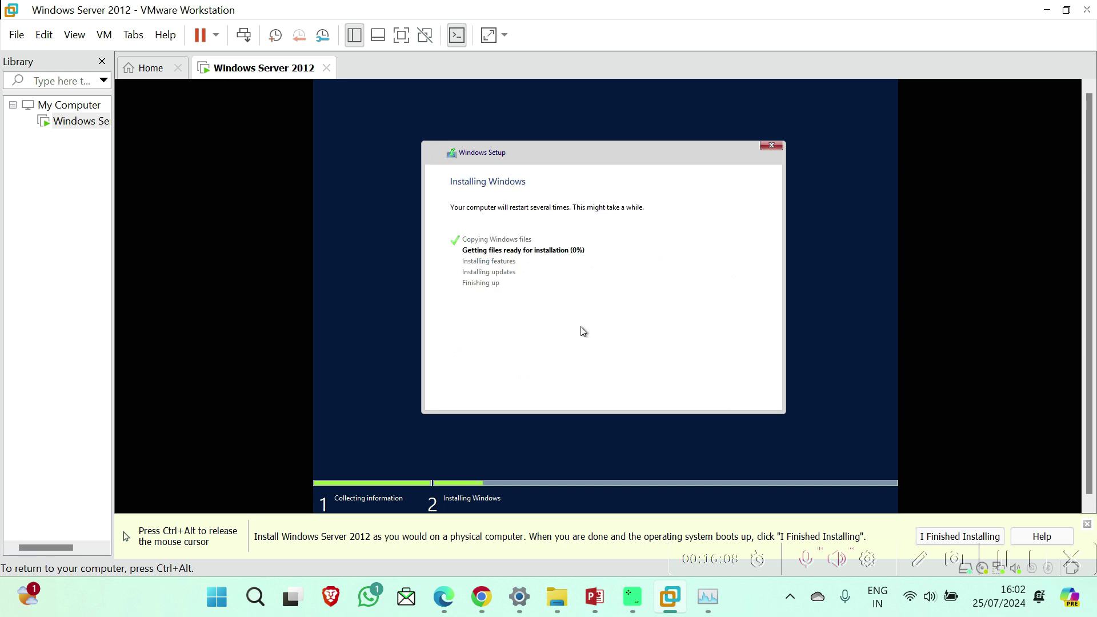
pyautogui.hotkey('ctrl', 'alt')
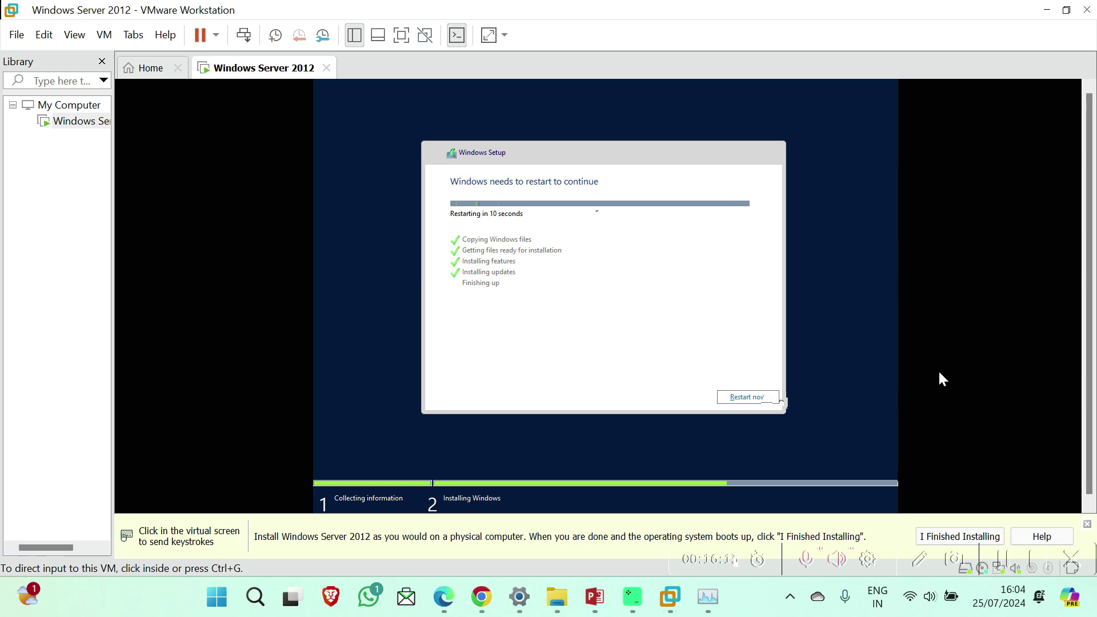
pyautogui.click(938, 369)
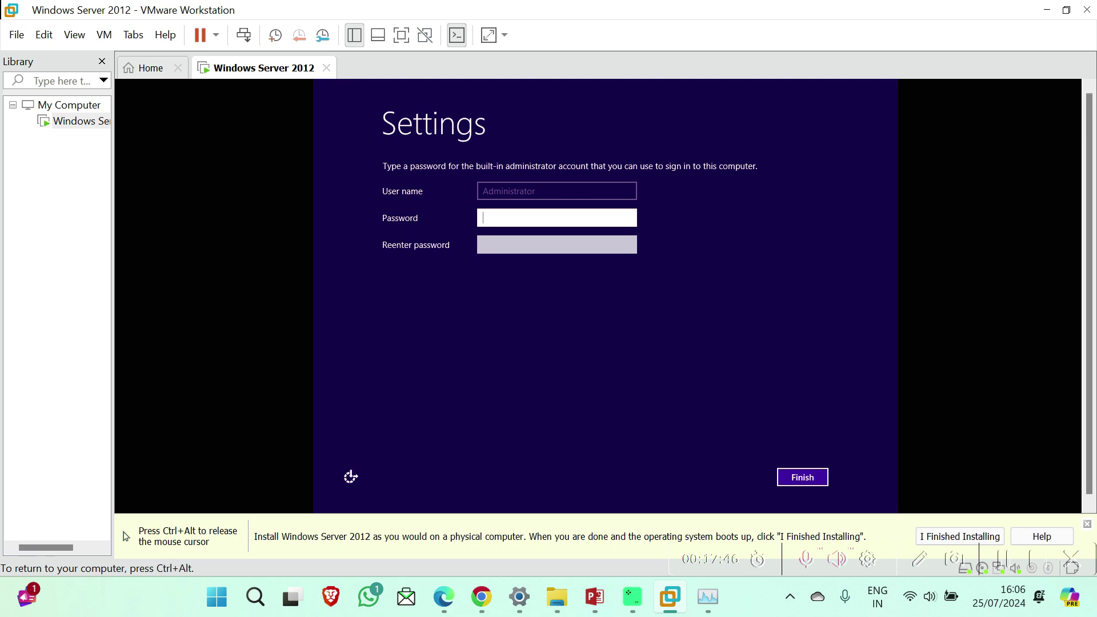
# Step: Try to set the built-in Administrator account's password by entering, re-entering and submitting it, and release the cursor to the host
pyautogui.write('••••••')
pyautogui.press('Tab')
pyautogui.write('••••••')
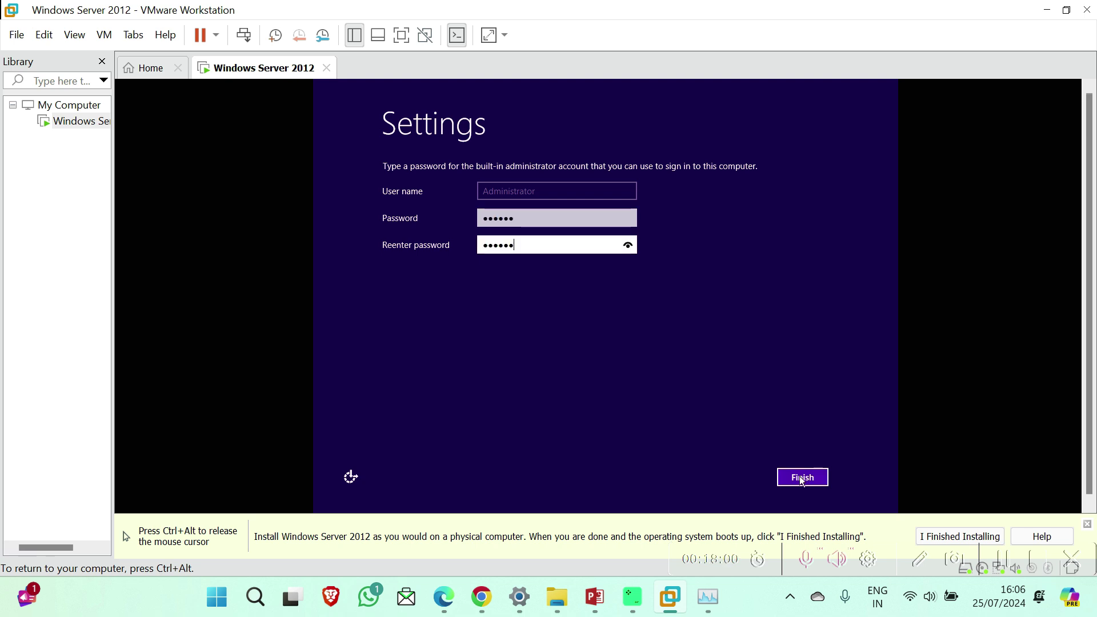
pyautogui.hotkey('ctrl', 'alt')
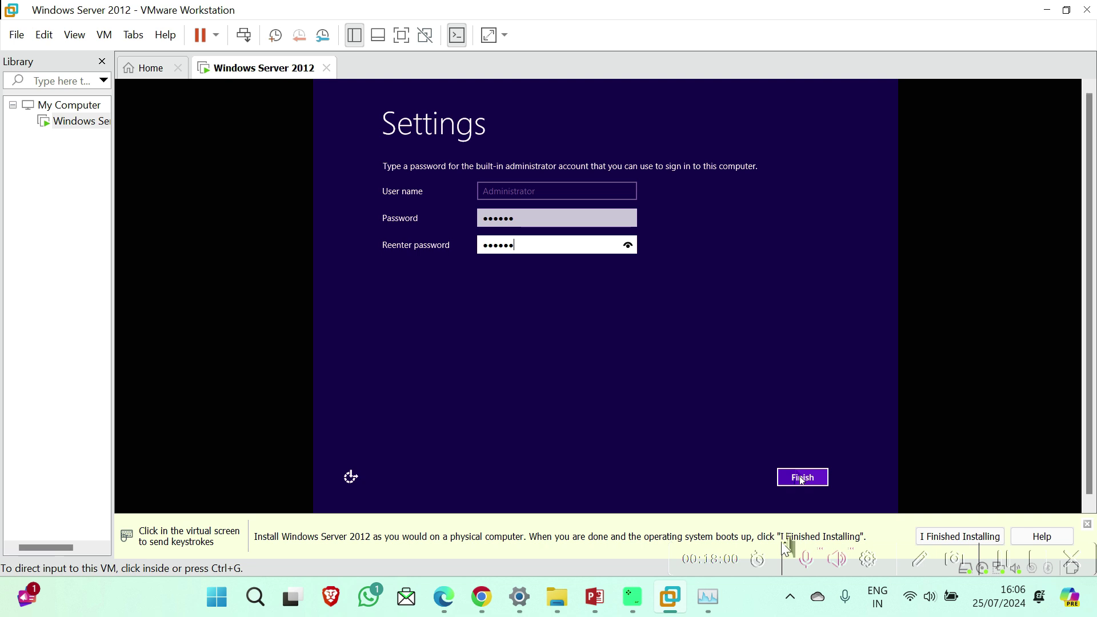
pyautogui.click(801, 480)
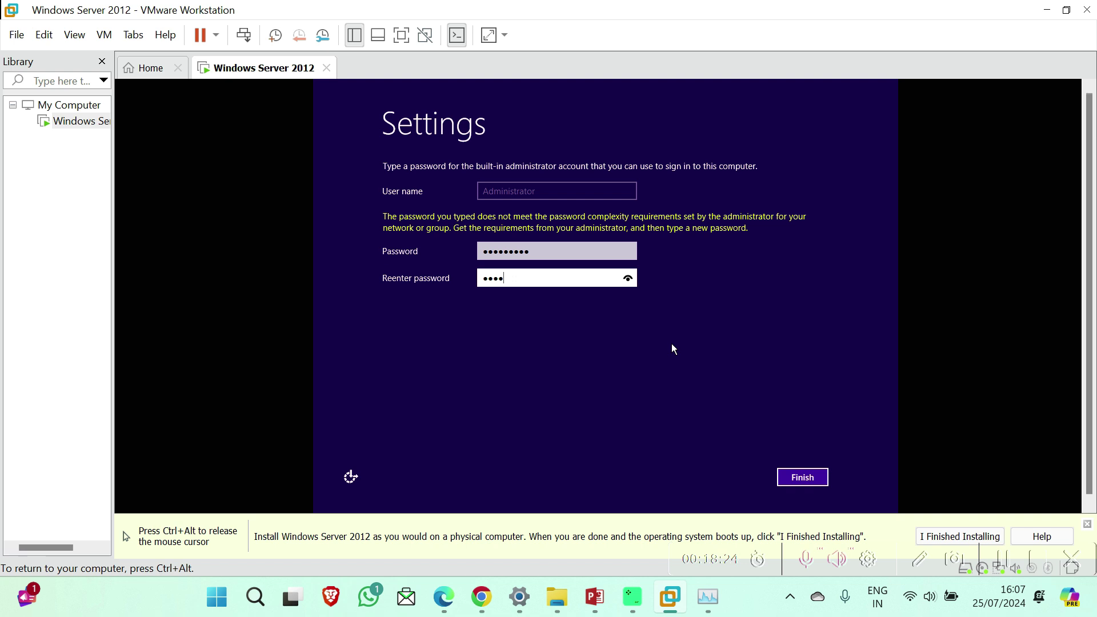
pyautogui.hotkey('ctrl', 'alt')
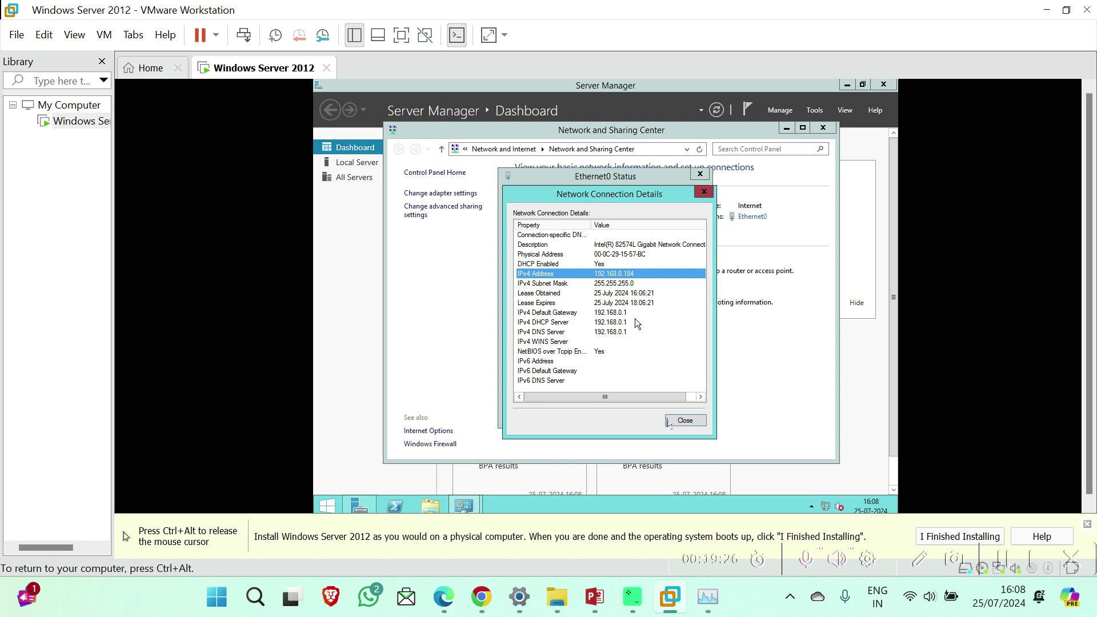
# Step: Close the network connection details and the Ethernet0 status in the guest, and release the cursor to the host
pyautogui.click(685, 420)
pyautogui.click(700, 174)
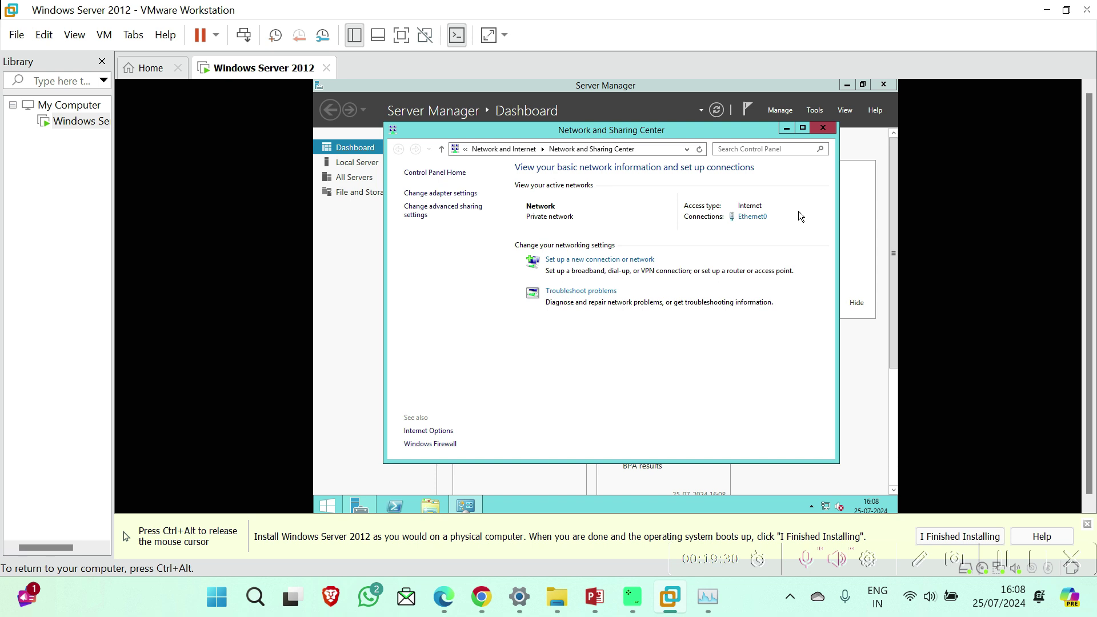
pyautogui.hotkey('ctrl', 'alt')
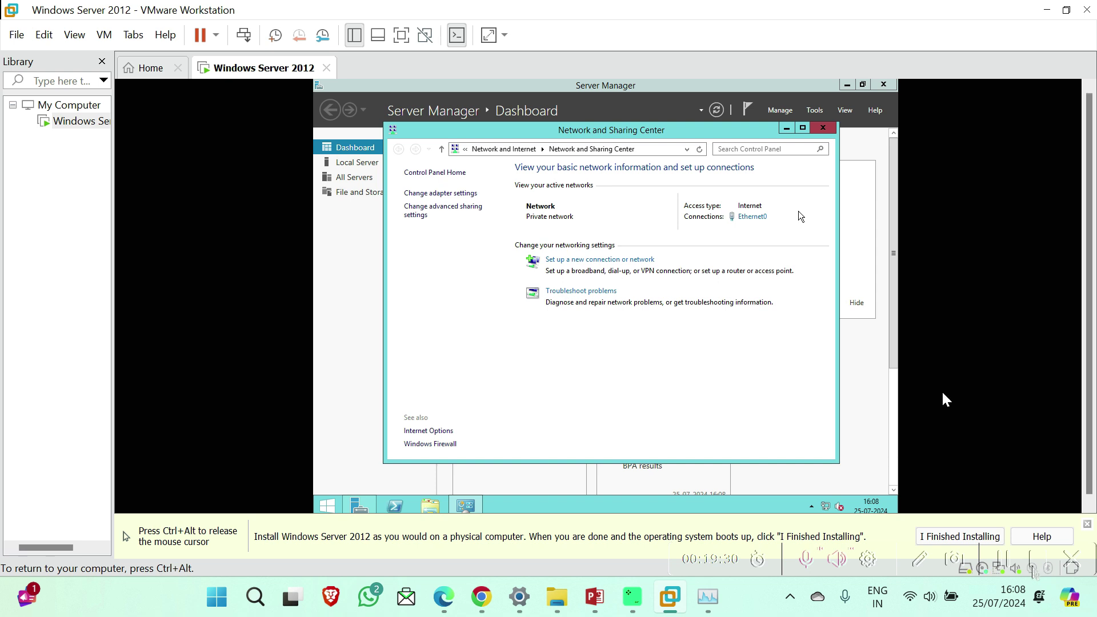